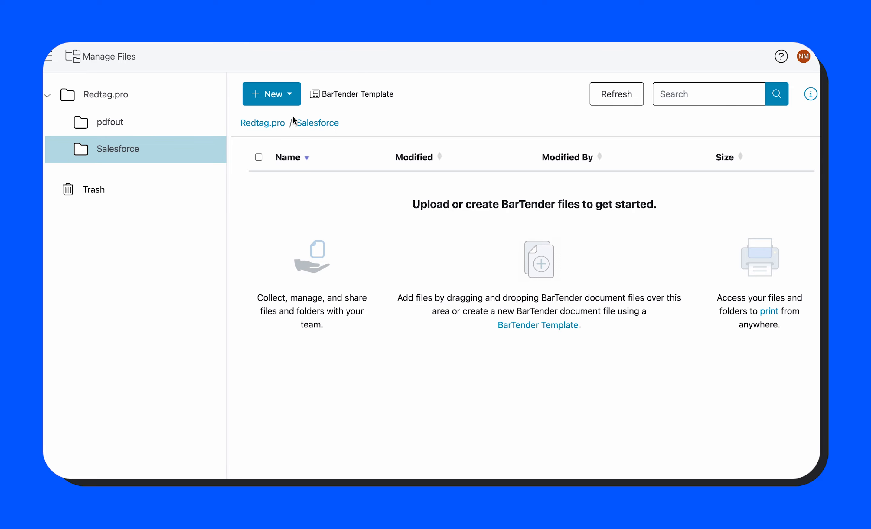
Start a new document from the Retail Label 2.5 x 1.5 BarTender template, searching the templates for "REtail labe"
click(277, 93)
click(299, 123)
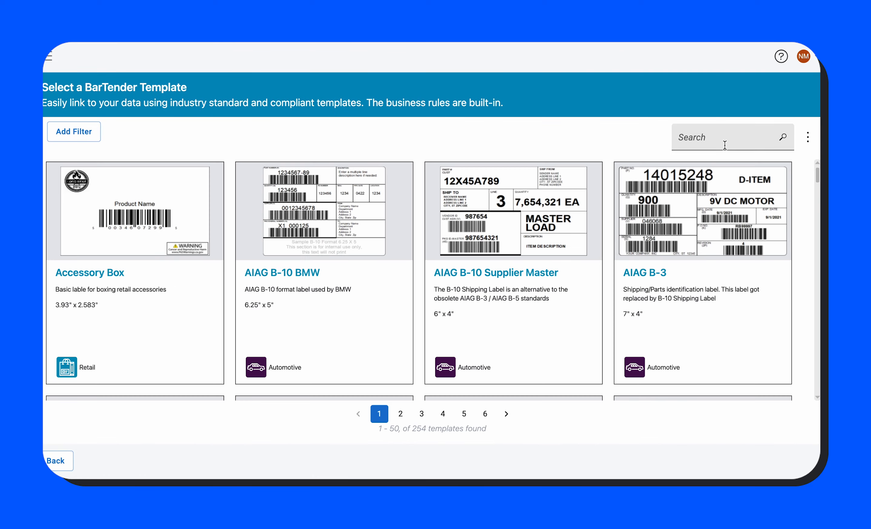
click(723, 137)
text(REtail labe)
click(374, 215)
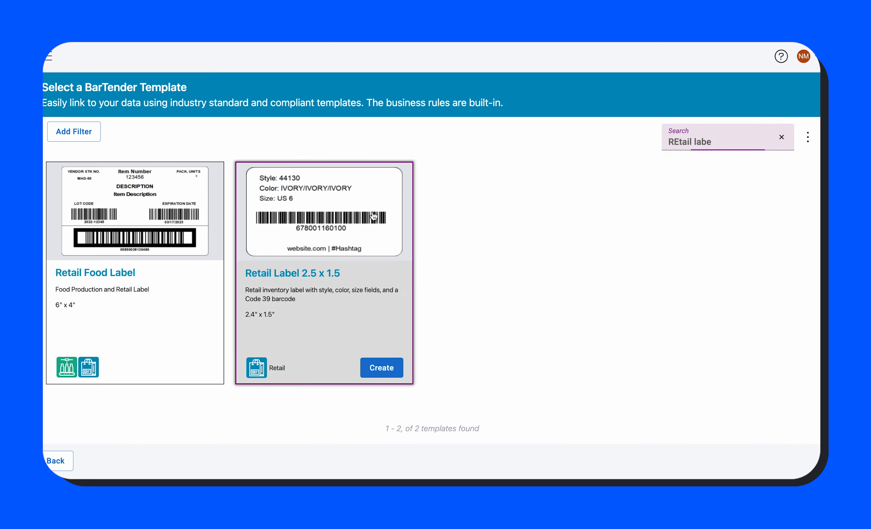
click(373, 216)
Name the new document "Salesforce Retail" and continue to the data source setup
text(Sa)
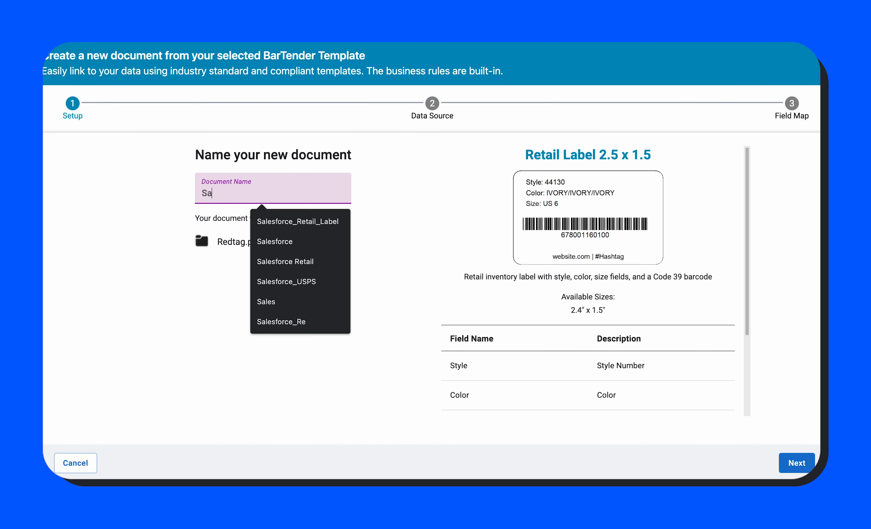
text(lesforce Retail)
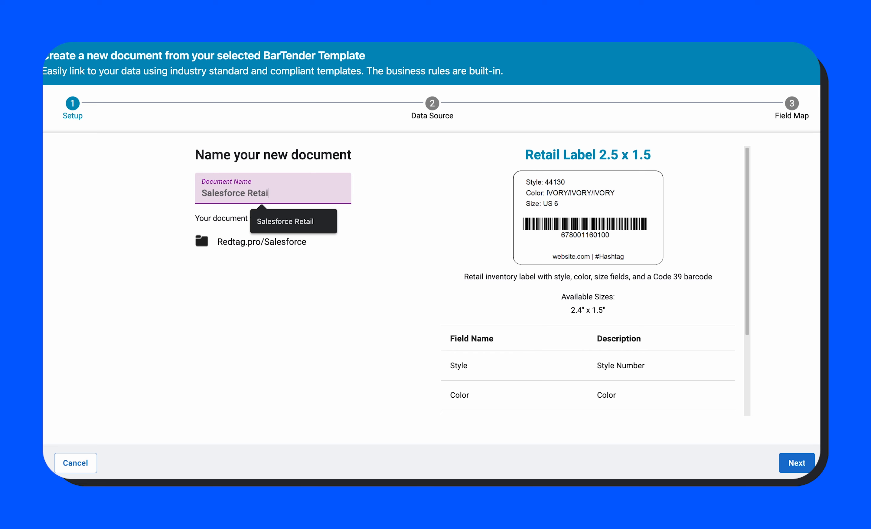
click(365, 234)
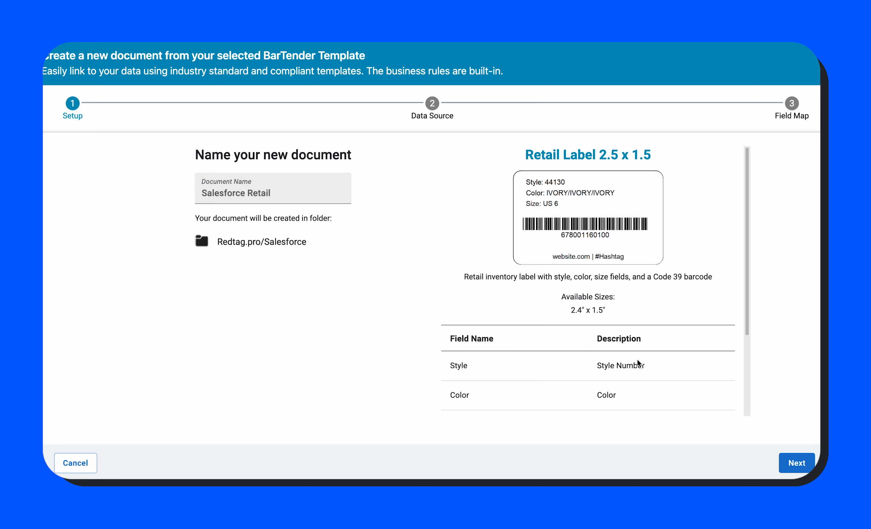
click(797, 463)
Skip both the data entry forms and the data source connection, and finish creating the document
click(249, 350)
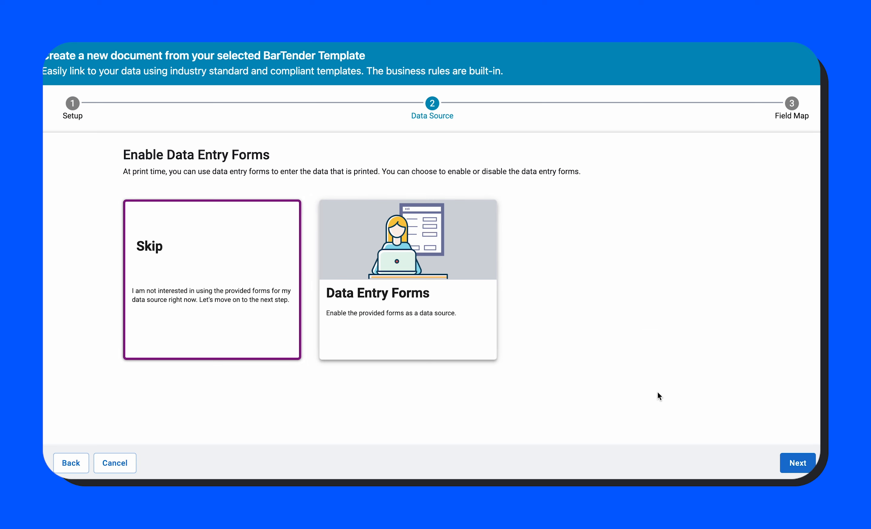
click(806, 464)
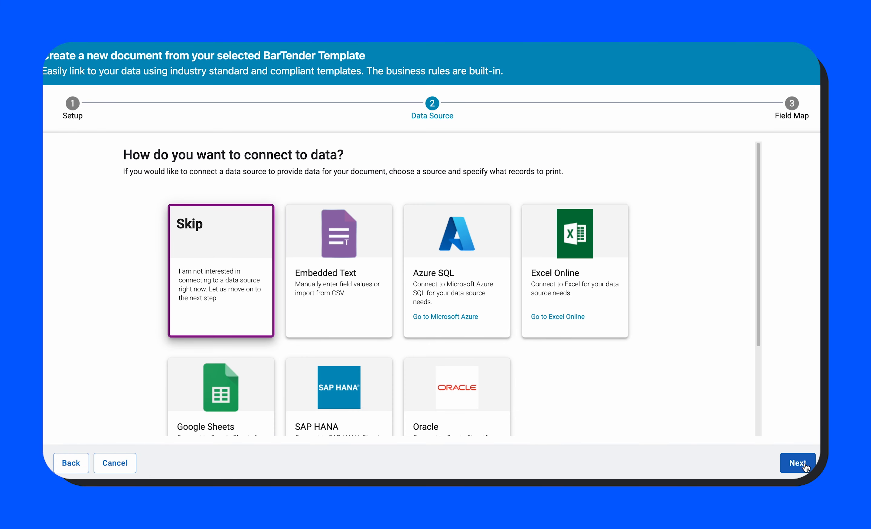
click(806, 464)
click(795, 463)
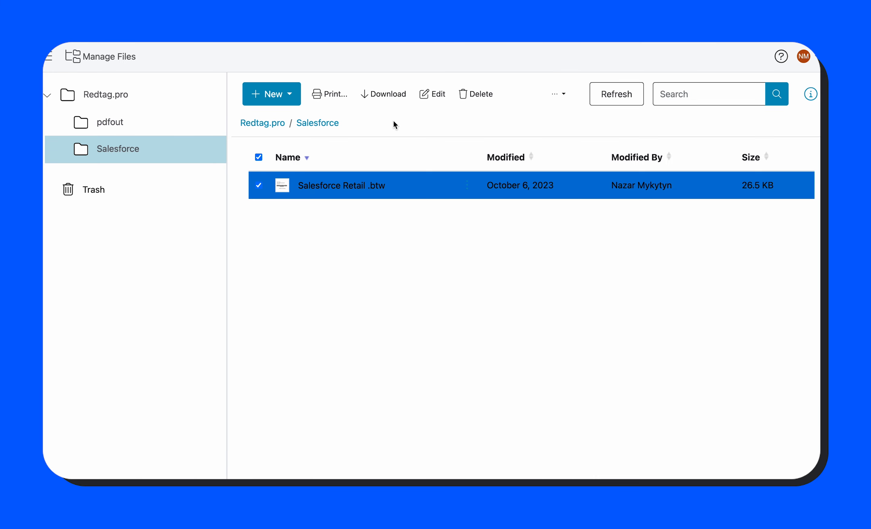
click(343, 184)
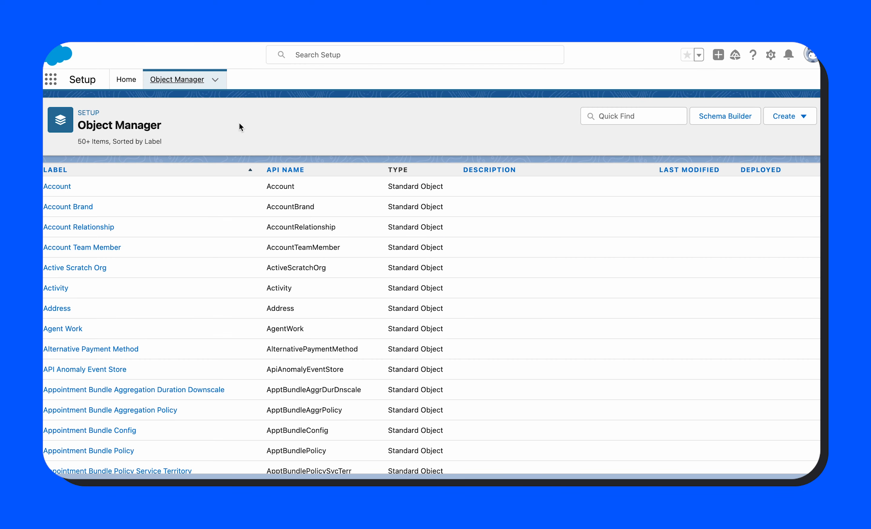
Switch to Salesforce Setup and open the records of the BarTender Setting custom metadata type
click(126, 79)
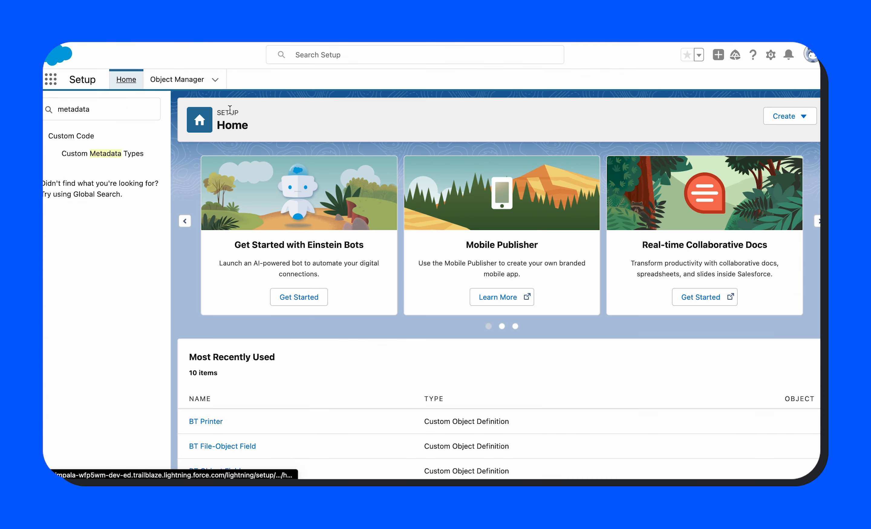
click(116, 111)
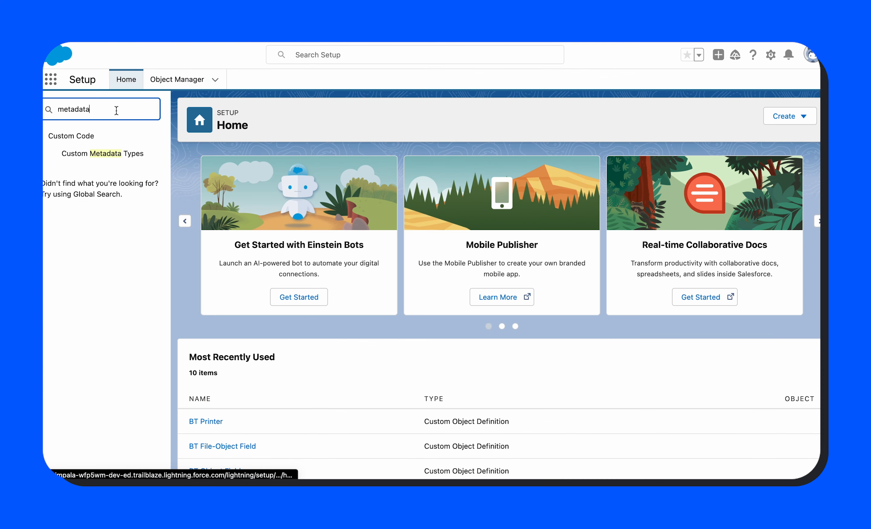
click(91, 80)
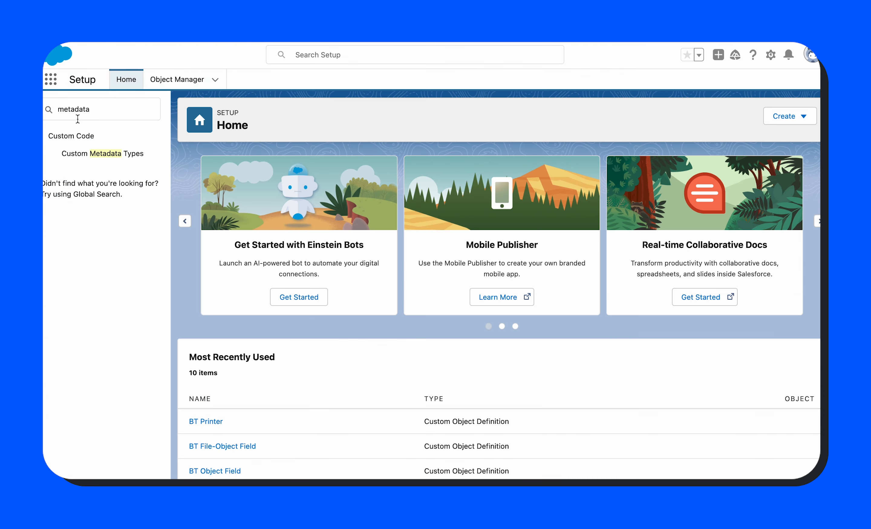
click(107, 153)
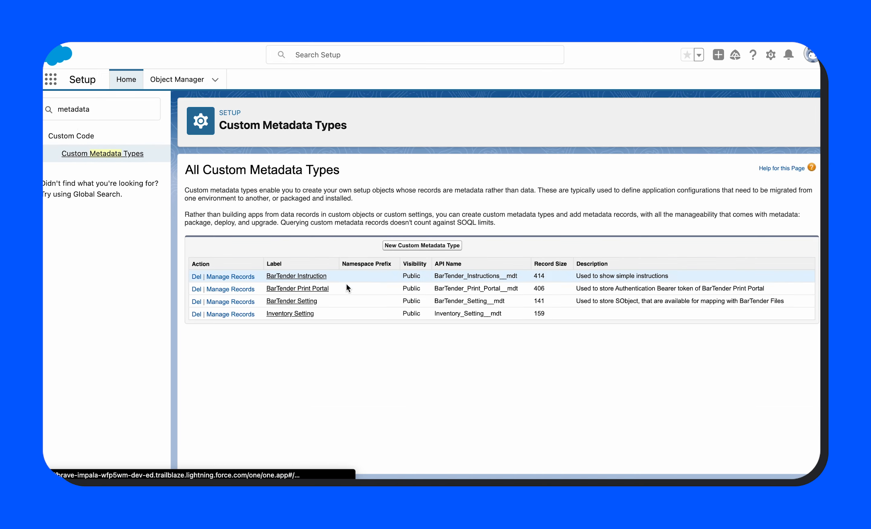
click(292, 302)
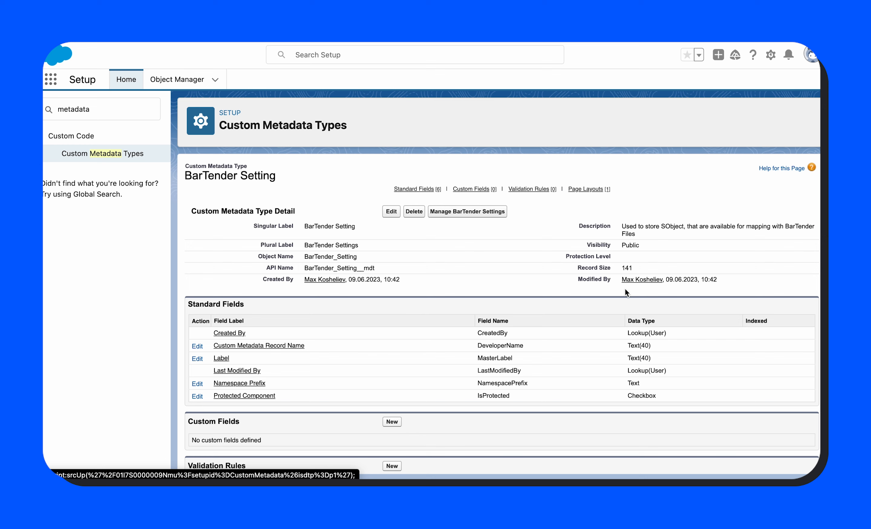
double_click(676, 225)
click(704, 243)
click(475, 212)
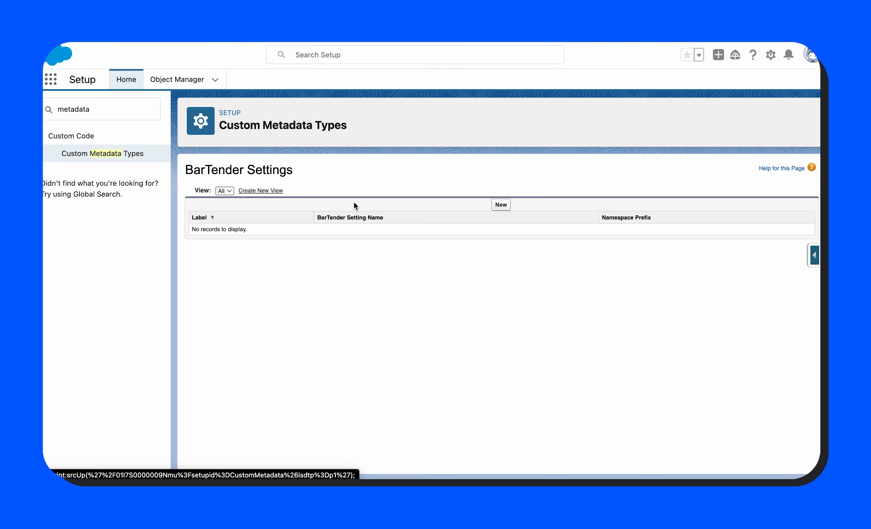
Create and save a BarTender Setting record with both its label and setting name as Contact
drag(185, 170, 325, 173)
click(444, 206)
click(500, 204)
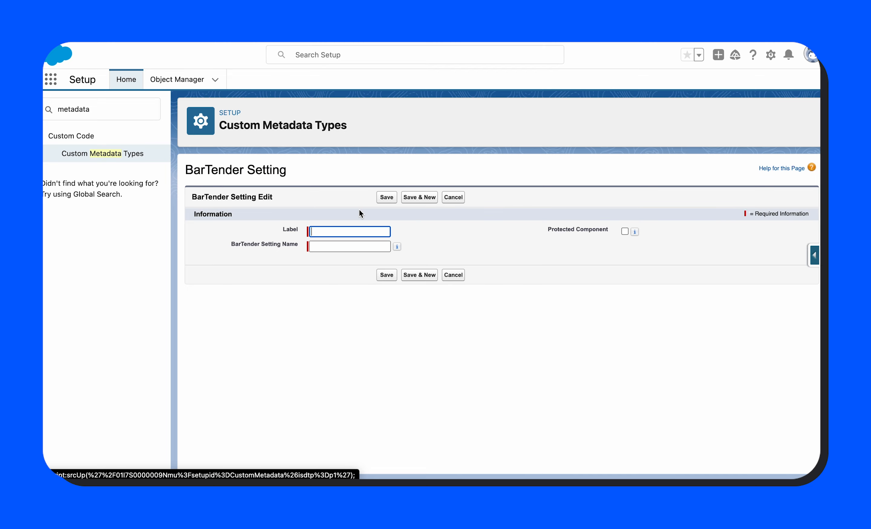
text(Contact)
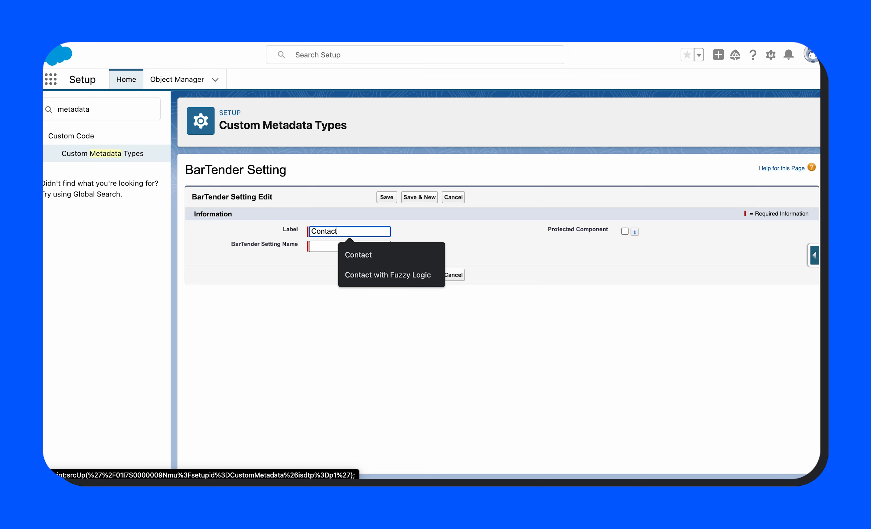
click(530, 235)
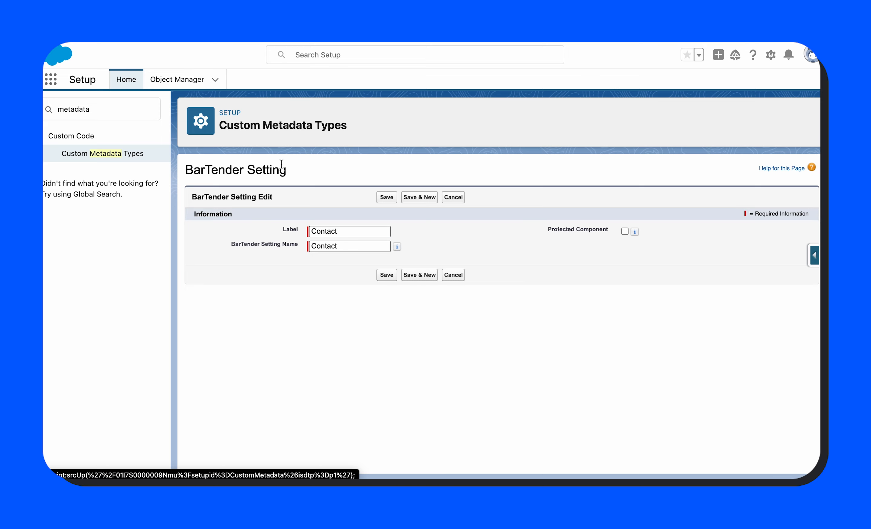
click(387, 198)
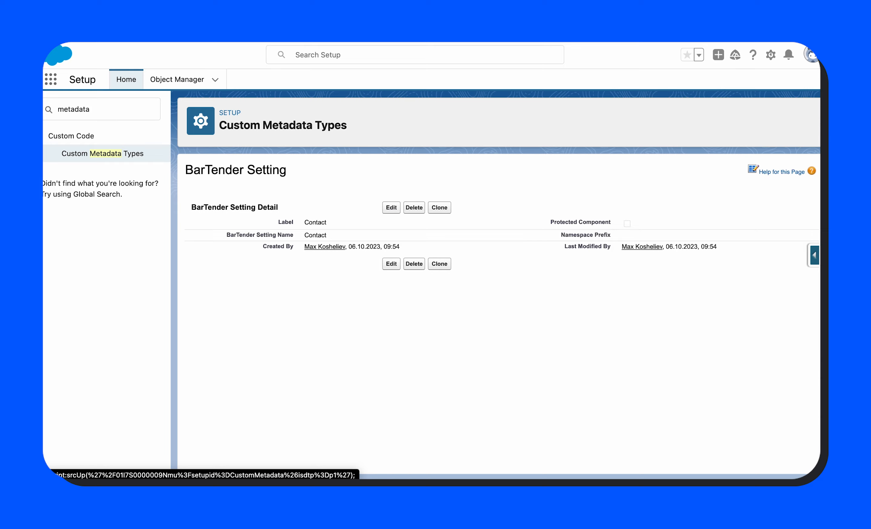
Return to the BarTender Setting records, then create and save another record with label and setting name Account
click(121, 153)
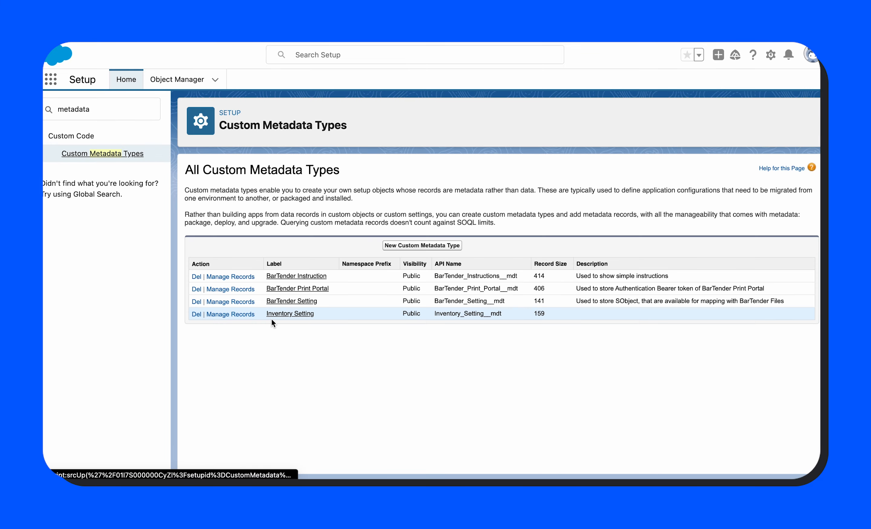
click(231, 301)
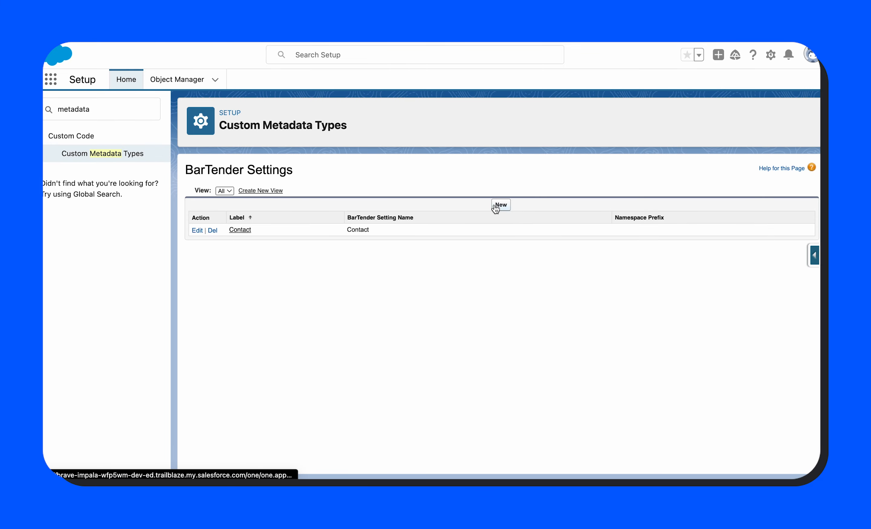
click(496, 208)
click(343, 230)
text(Accoiu)
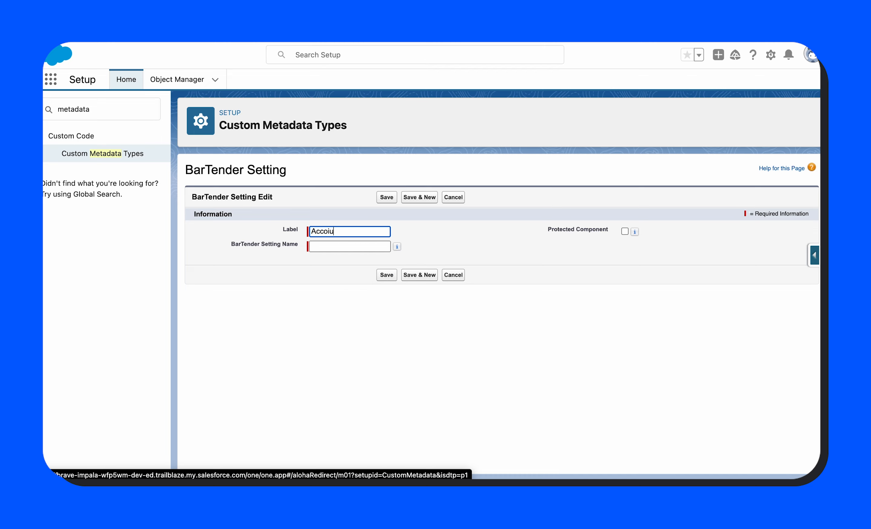
key(BackSpace)
key(BackSpace)
text(unt)
click(495, 236)
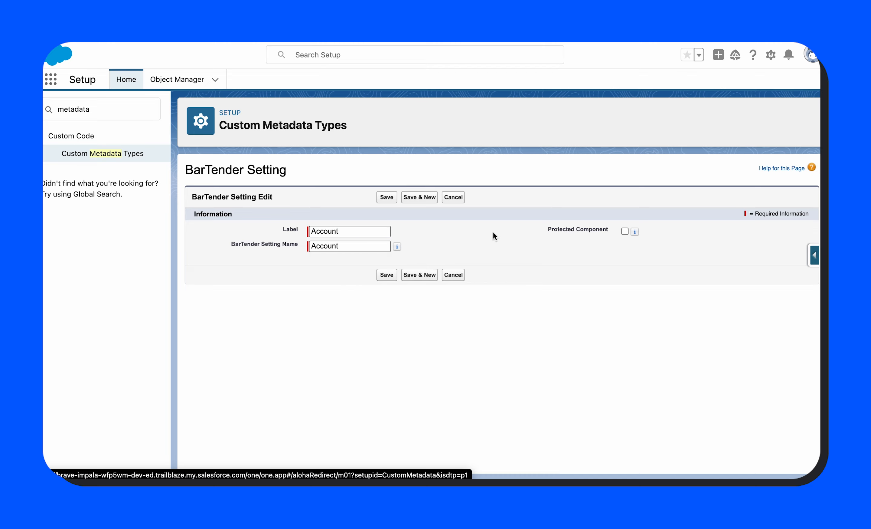
click(390, 200)
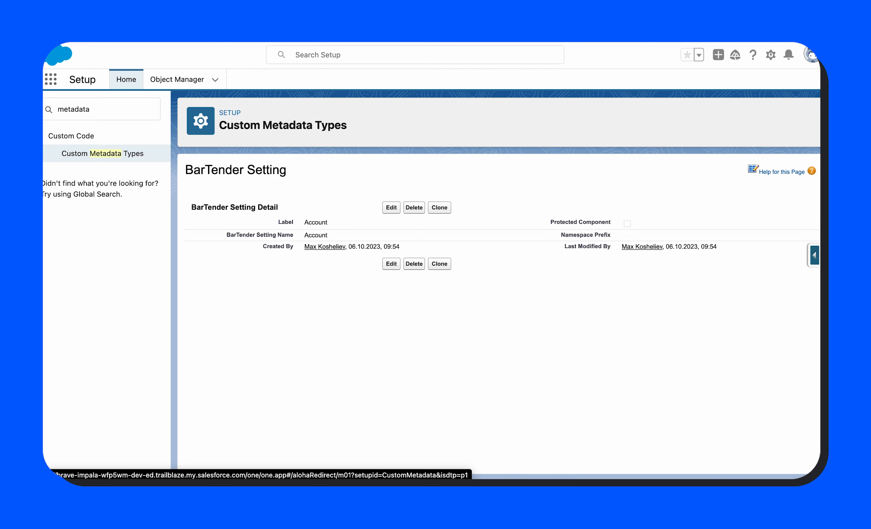
key(ctrl+w)
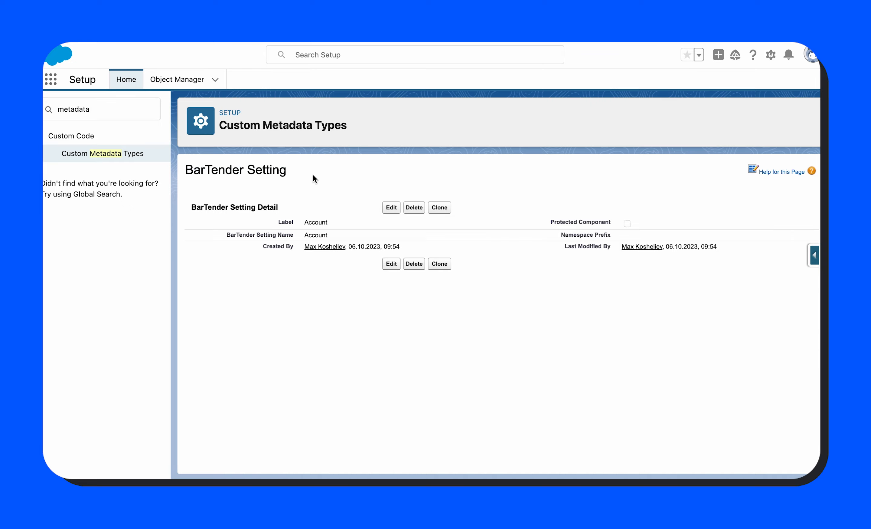
Find the Contact object in Object Manager by searching "contact" and open its fields and relationships
click(163, 81)
click(623, 116)
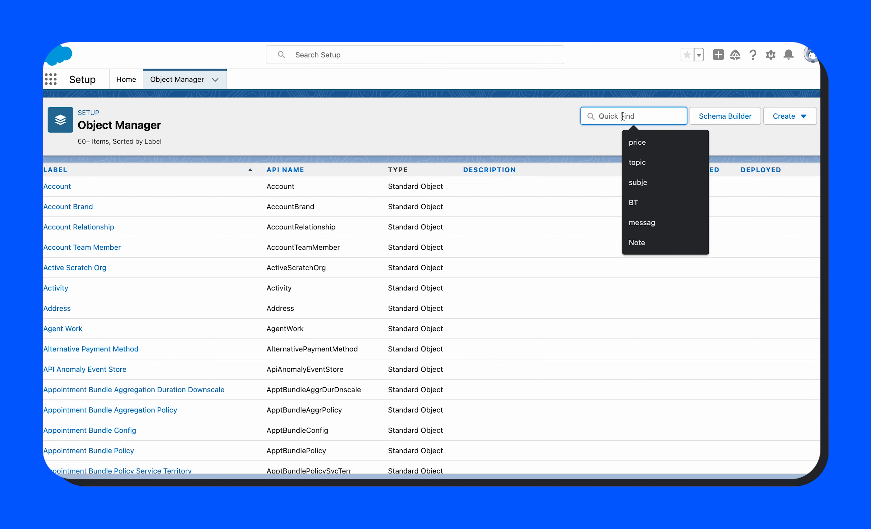
text(contact)
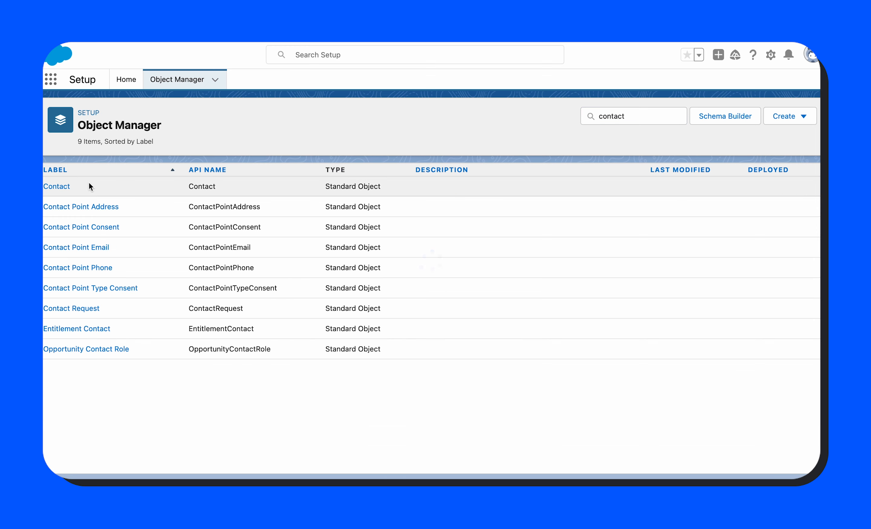
click(57, 186)
click(80, 192)
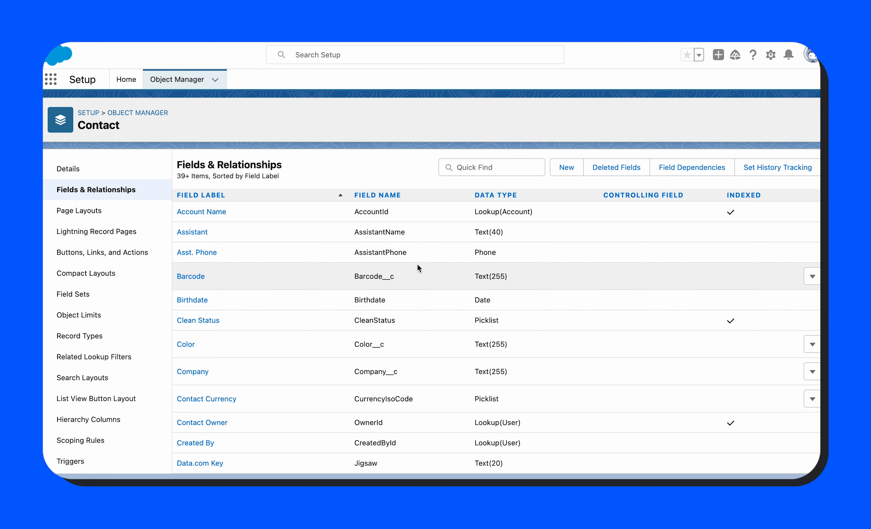
Review the Contact object's custom field names for Barcode, Color, Hashtag, Size, Style and Website
drag(401, 278, 327, 274)
drag(398, 343, 350, 344)
scroll(451, 369, down, 9)
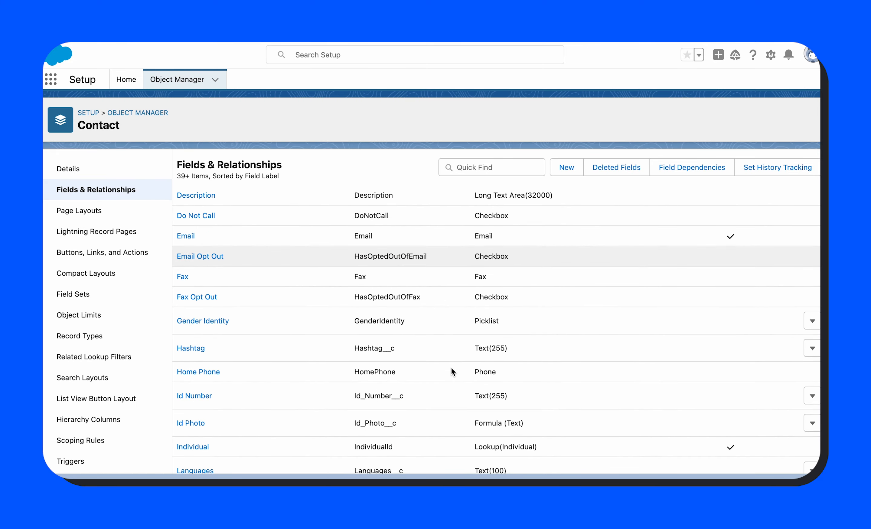
scroll(451, 368, down, 5)
scroll(434, 290, down, 1)
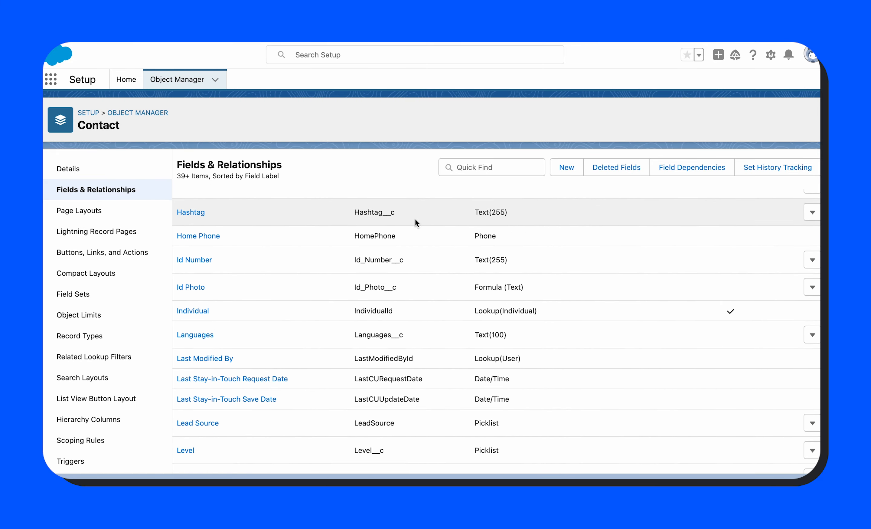
drag(415, 219, 292, 219)
scroll(372, 310, down, 10)
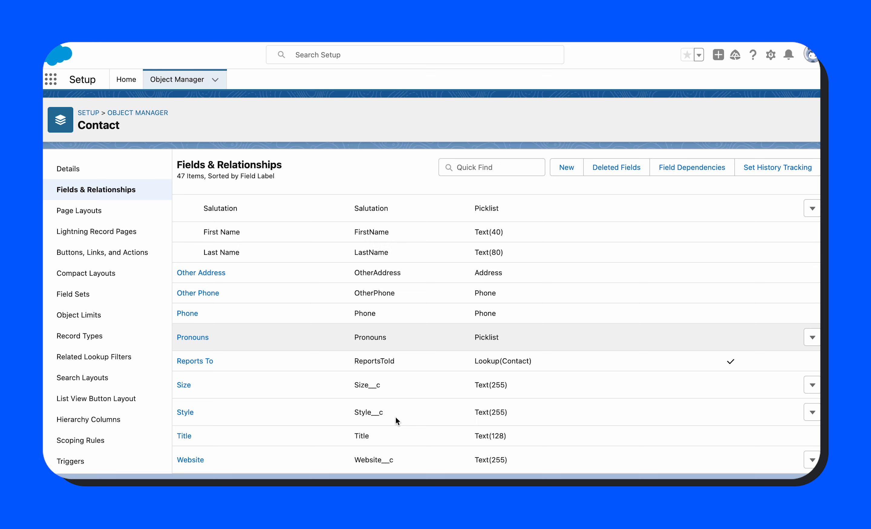
drag(394, 381, 352, 382)
drag(387, 410, 294, 411)
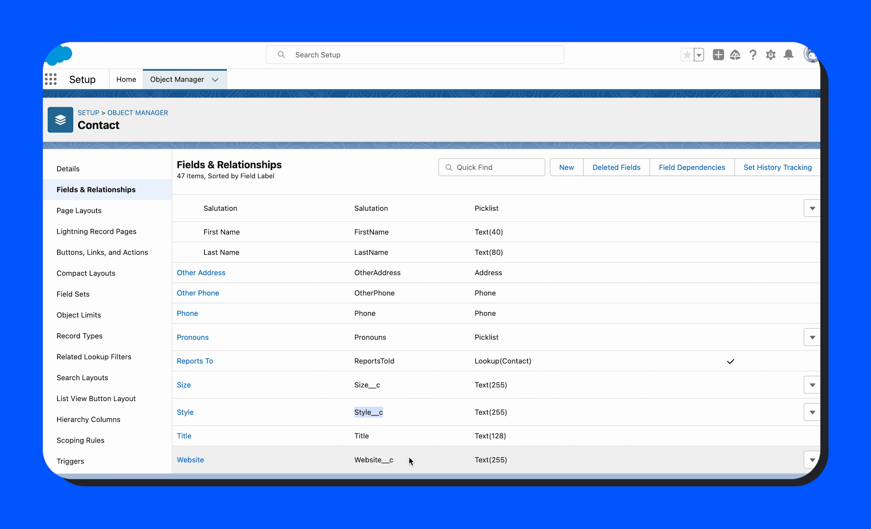
drag(409, 457, 289, 457)
click(289, 457)
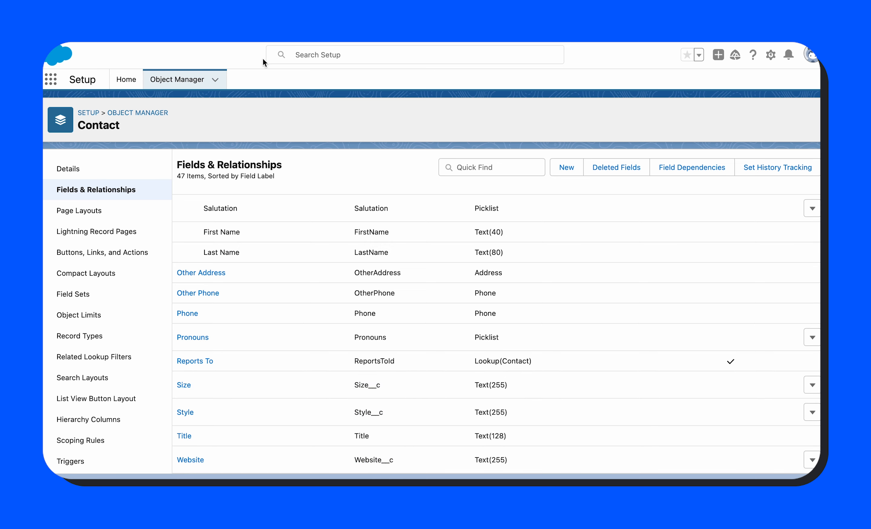
Start a new field set for the Contact object and label it BT Mapping Fields
click(65, 299)
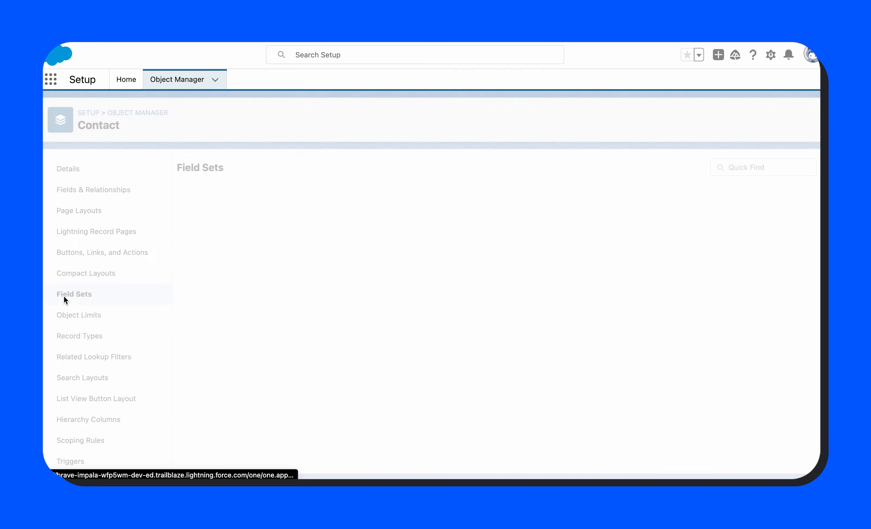
drag(188, 162, 268, 170)
click(266, 168)
click(803, 166)
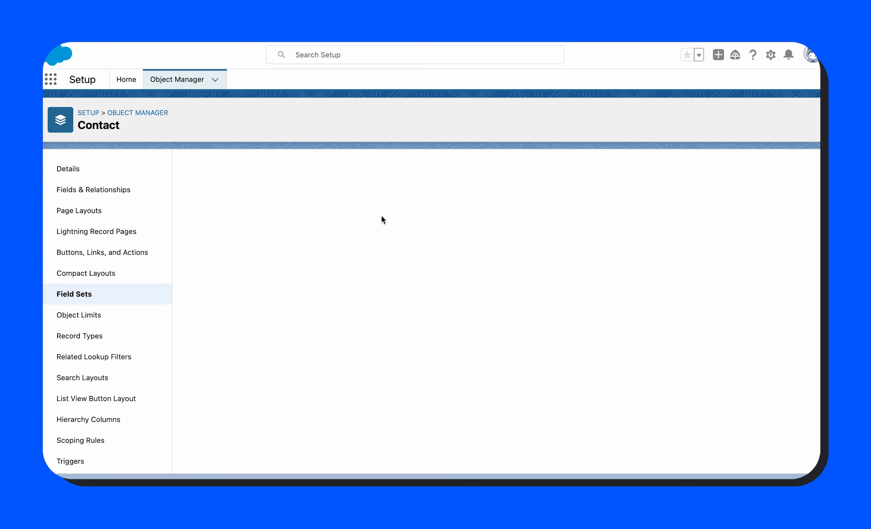
text(BT Mapping Fields)
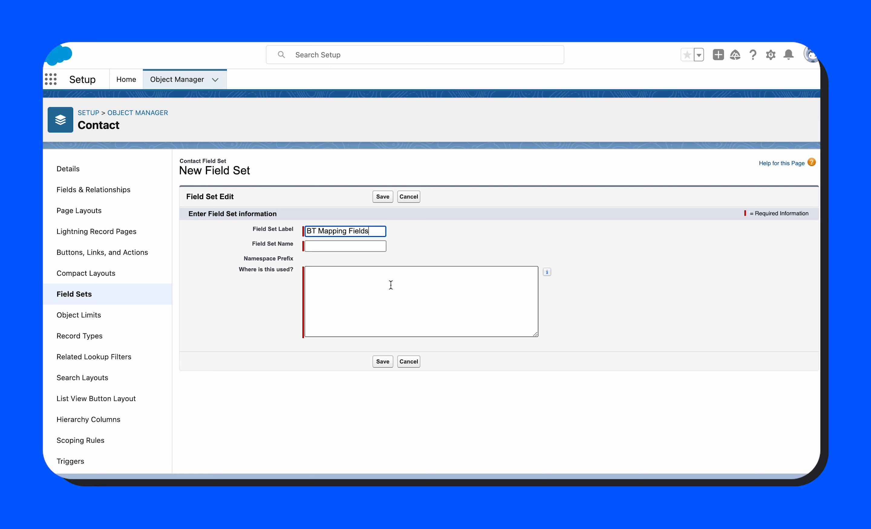
click(447, 234)
Enter Demo as the description of where the field set is used and save the field set
click(362, 295)
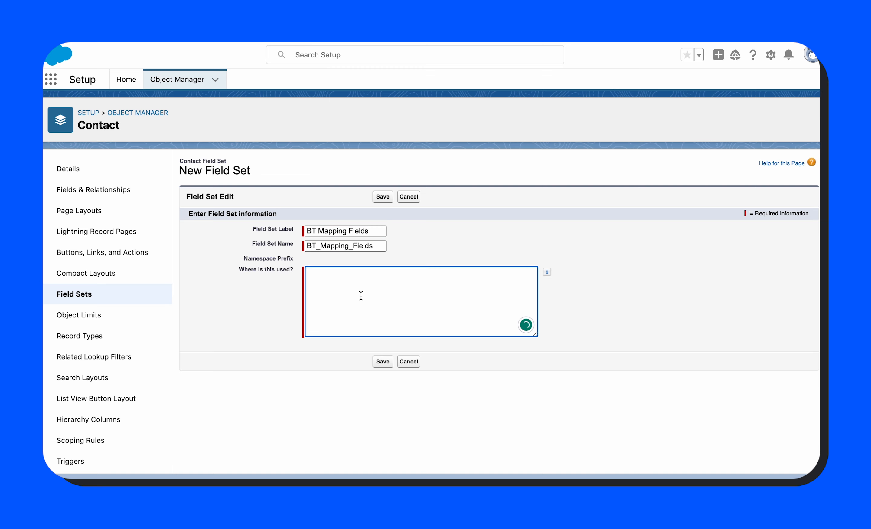
text(Demoprop)
key(BackSpace)
key(BackSpace)
key(BackSpace)
key(BackSpace)
click(383, 196)
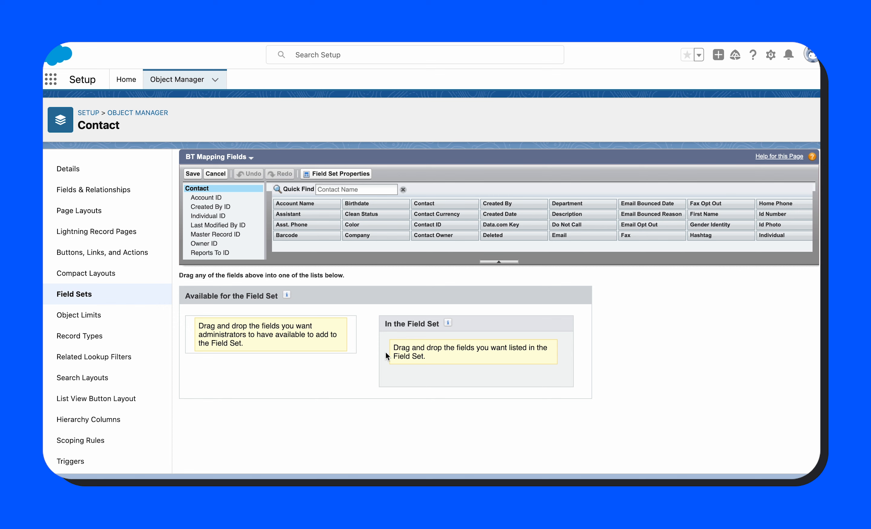
Add the Barcode, Color and Hashtag fields to the BT Mapping Fields field set
drag(317, 238, 432, 334)
drag(369, 226, 466, 353)
scroll(584, 233, right, 2)
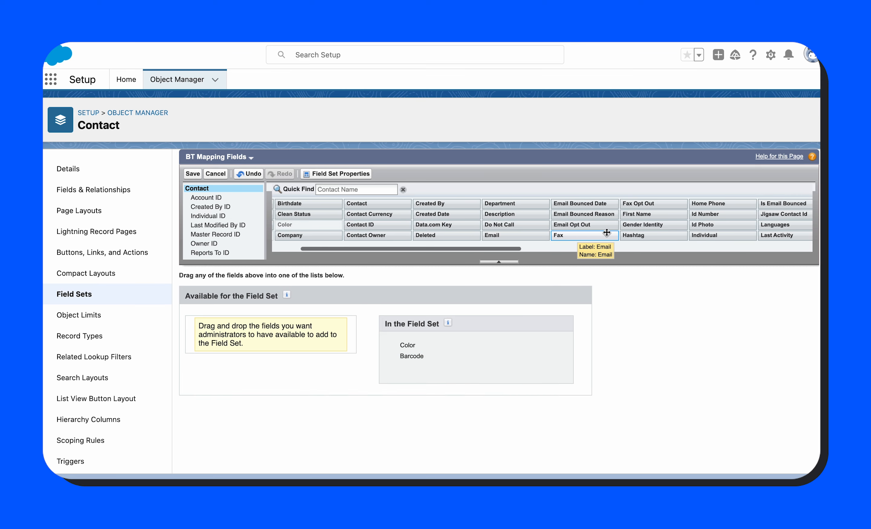
scroll(606, 232, right, 2)
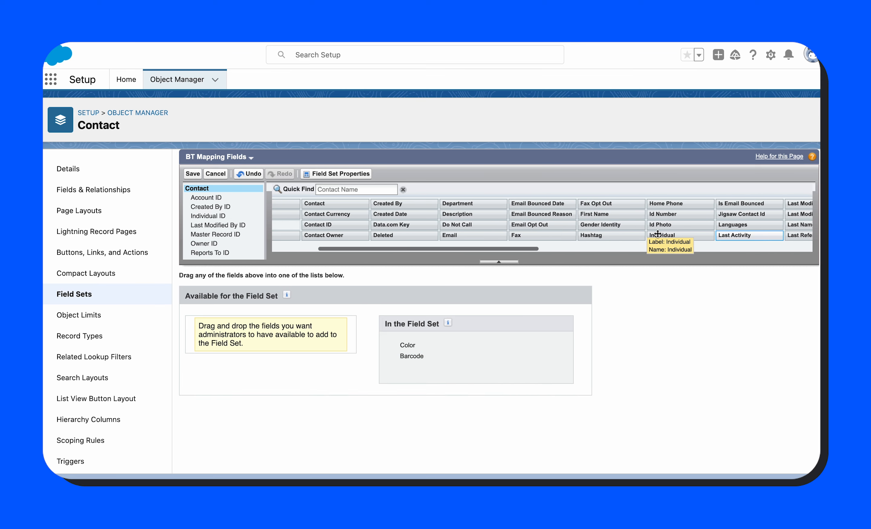
scroll(515, 222, right, 2)
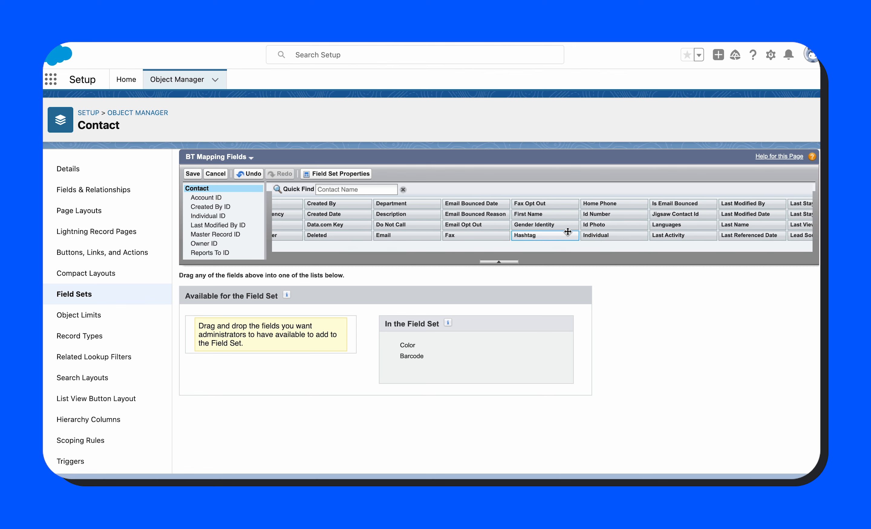
click(552, 227)
drag(529, 237, 452, 367)
Add the Size, Style and Website fields to the field set and save it
scroll(575, 241, right, 10)
drag(722, 226, 469, 375)
drag(694, 236, 417, 392)
drag(784, 224, 437, 406)
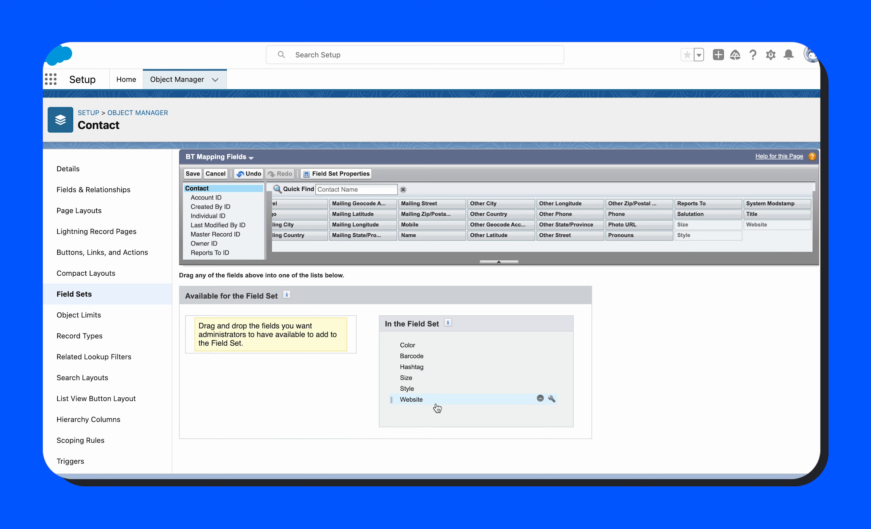
click(193, 174)
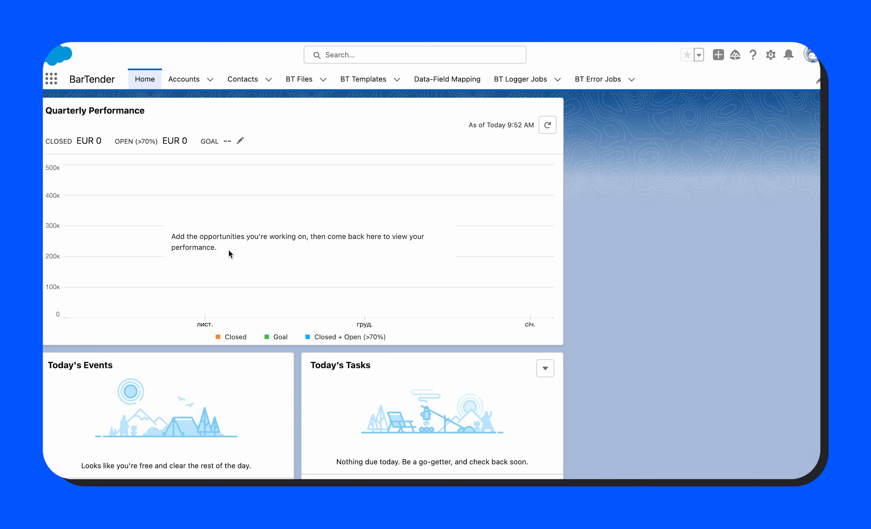
Create a new data-field mapping between the BarTender file Salesforce Retail .btw and the Contact object
click(474, 78)
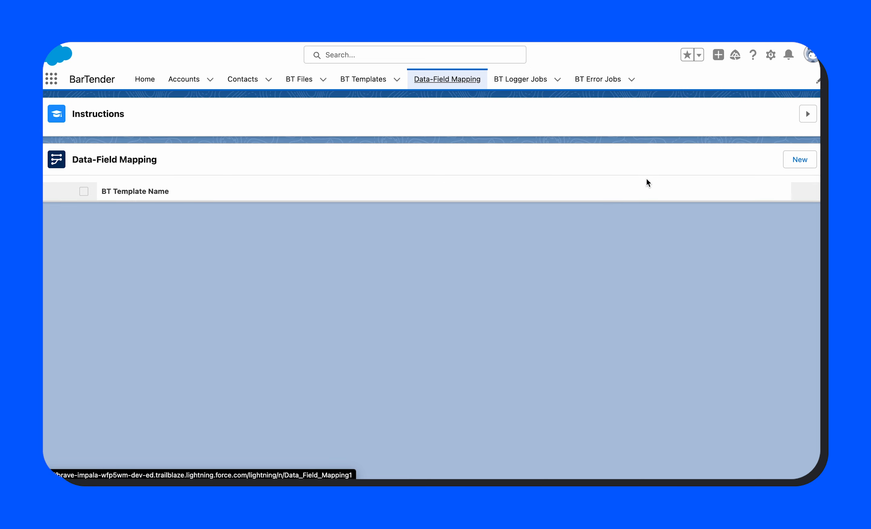
click(787, 159)
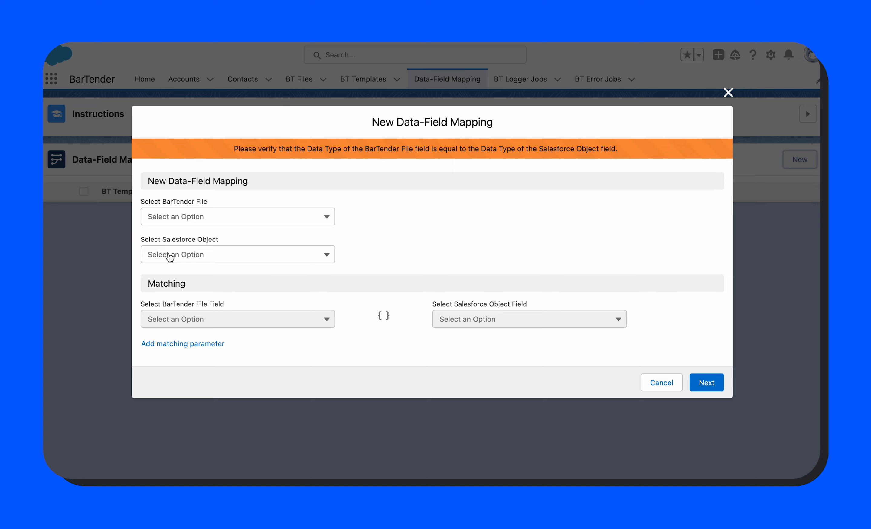
click(208, 218)
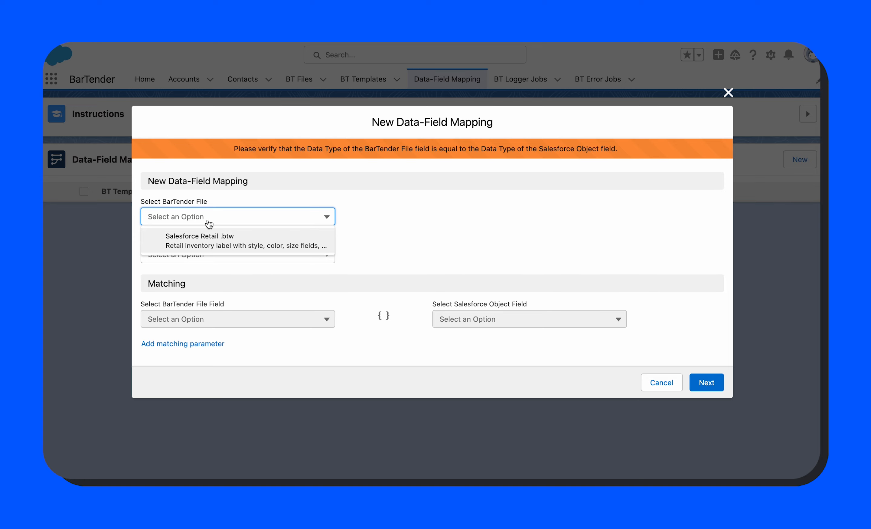
click(272, 245)
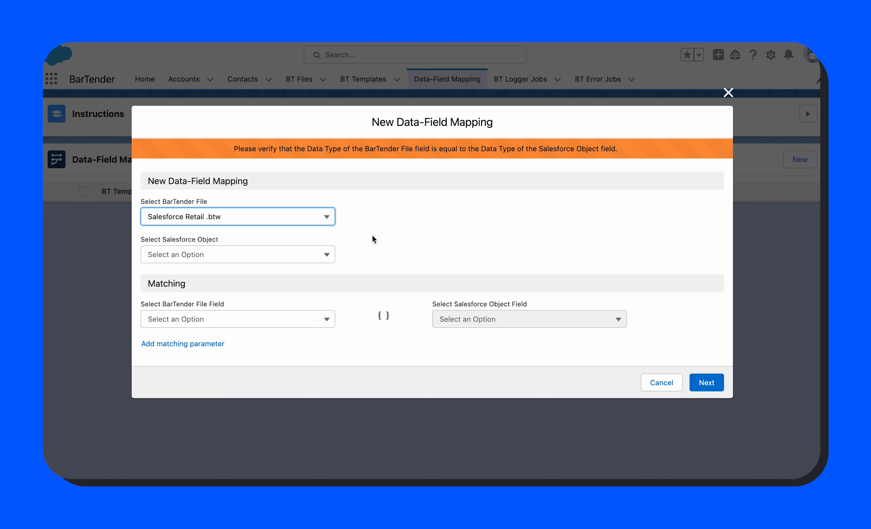
click(176, 257)
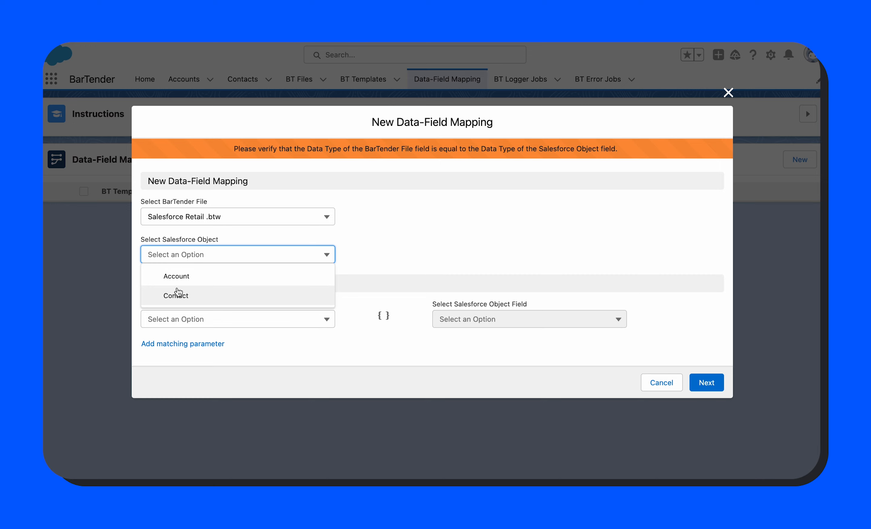
click(178, 293)
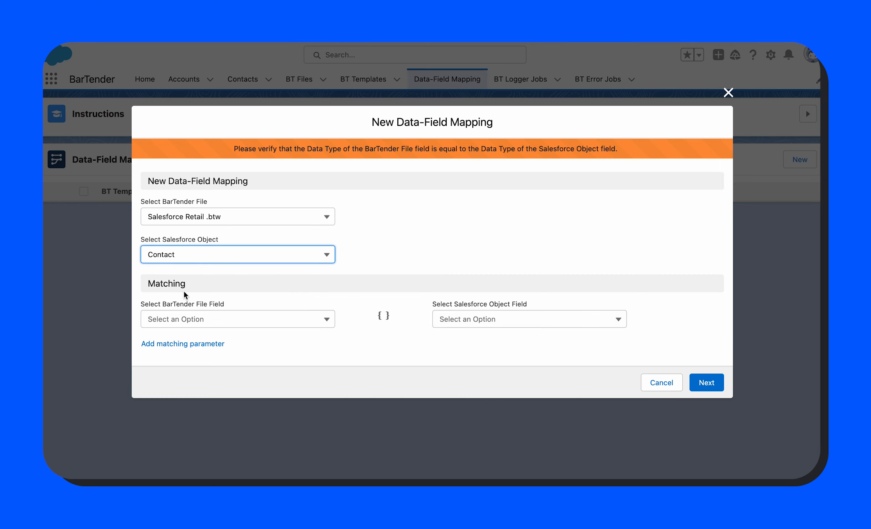
Match the BarTender file field Style to the Salesforce field Style__c
click(313, 324)
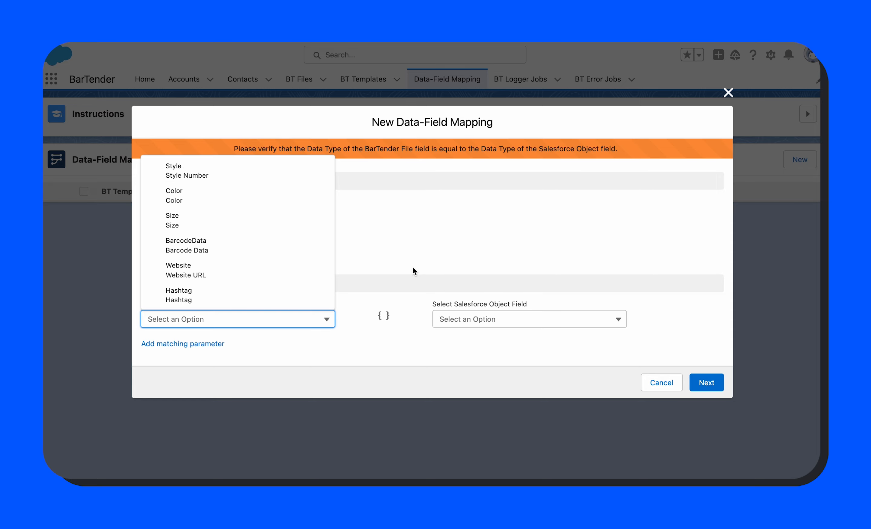
click(209, 169)
click(533, 327)
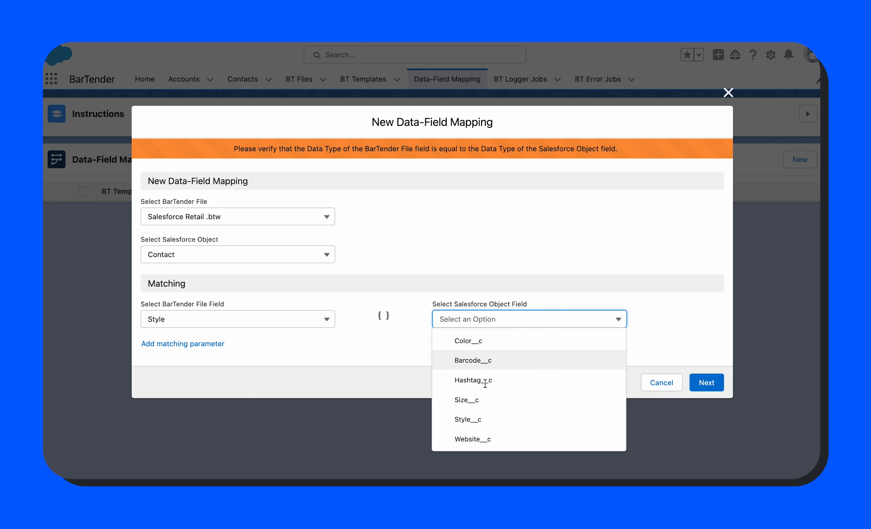
click(478, 420)
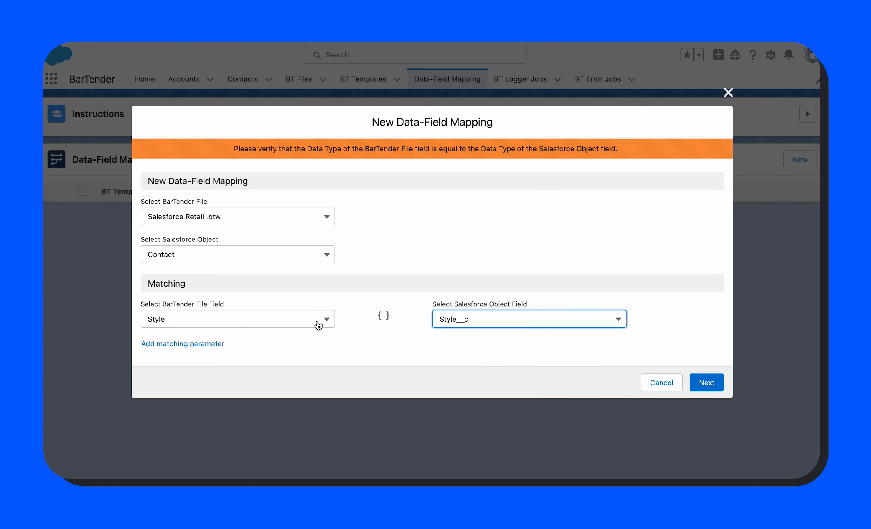
Try adding a matching parameter from Color to Color__c and delete that row again
click(190, 347)
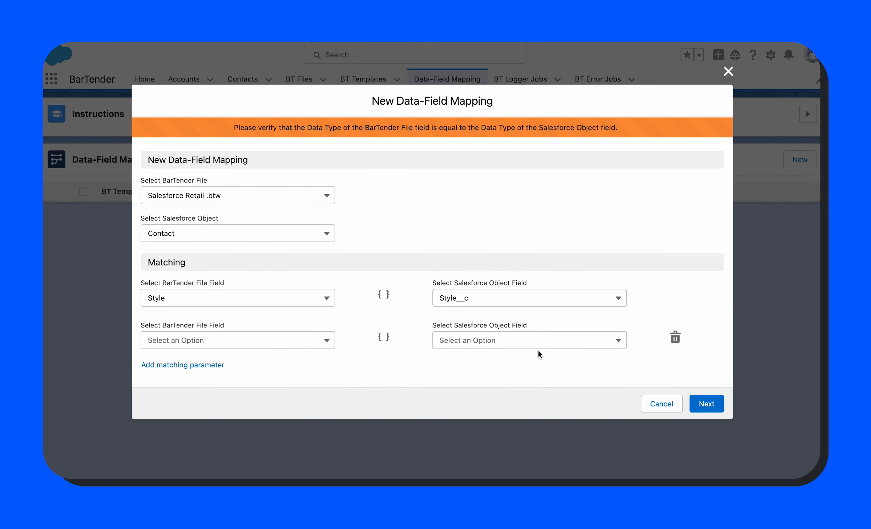
click(312, 345)
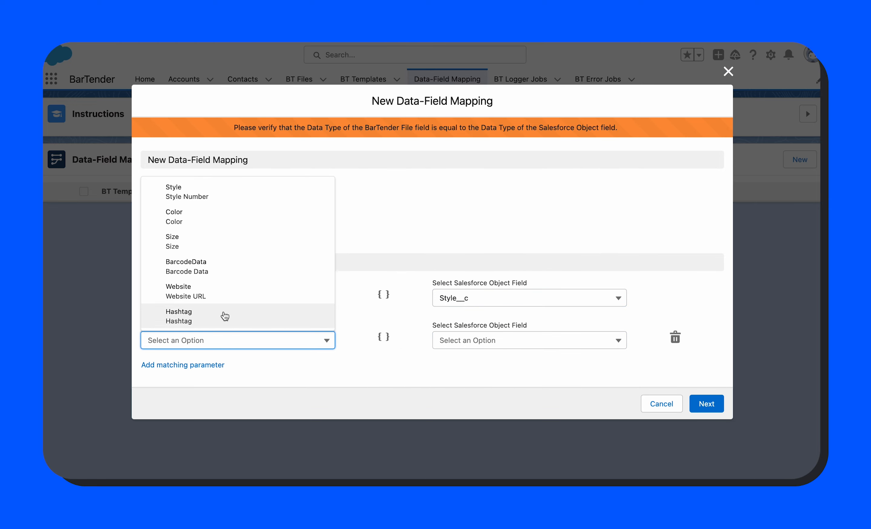
click(176, 224)
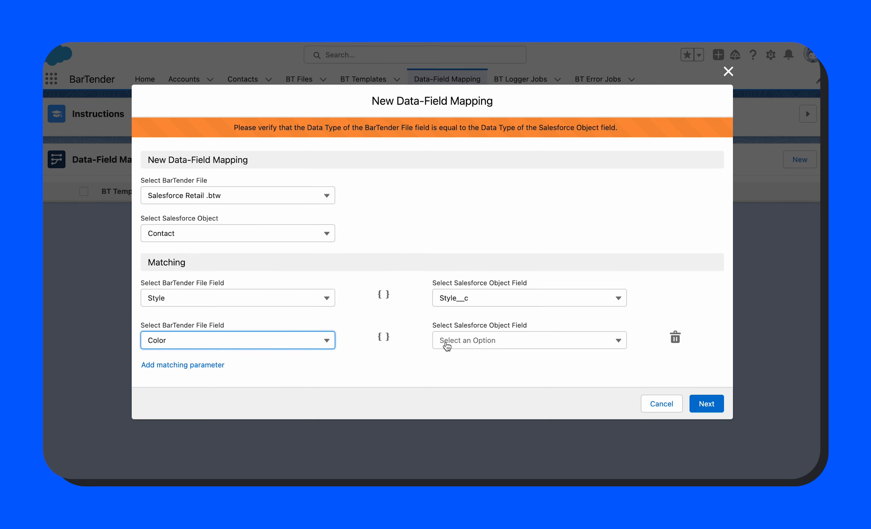
click(474, 344)
click(492, 369)
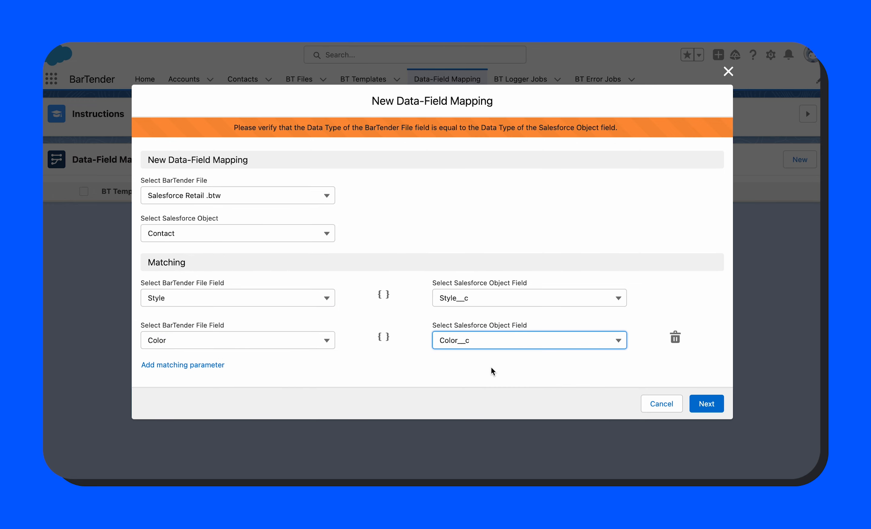
click(677, 340)
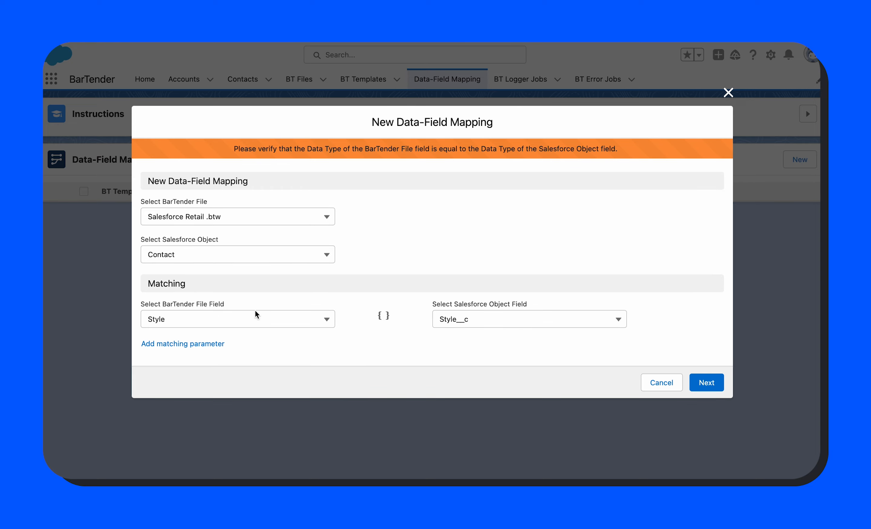
Add a second matching parameter that maps the BarTender field Color to Color__c
click(199, 343)
click(313, 342)
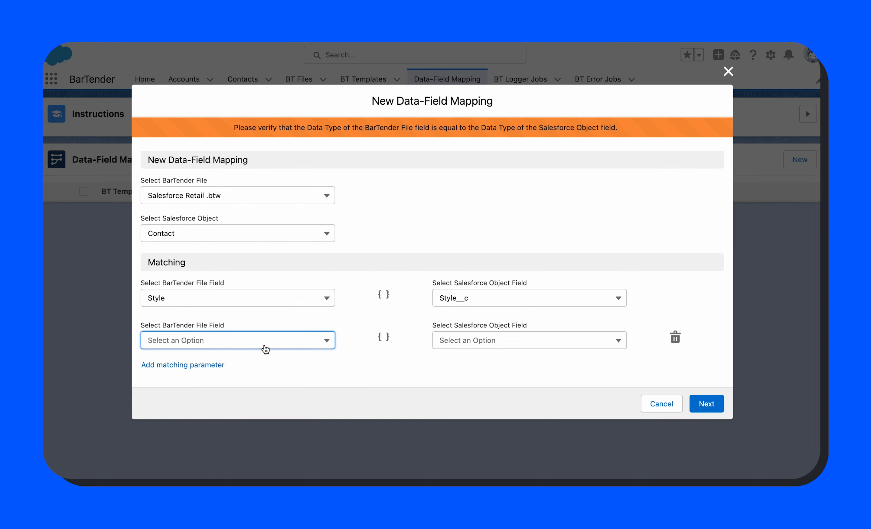
click(171, 215)
click(502, 341)
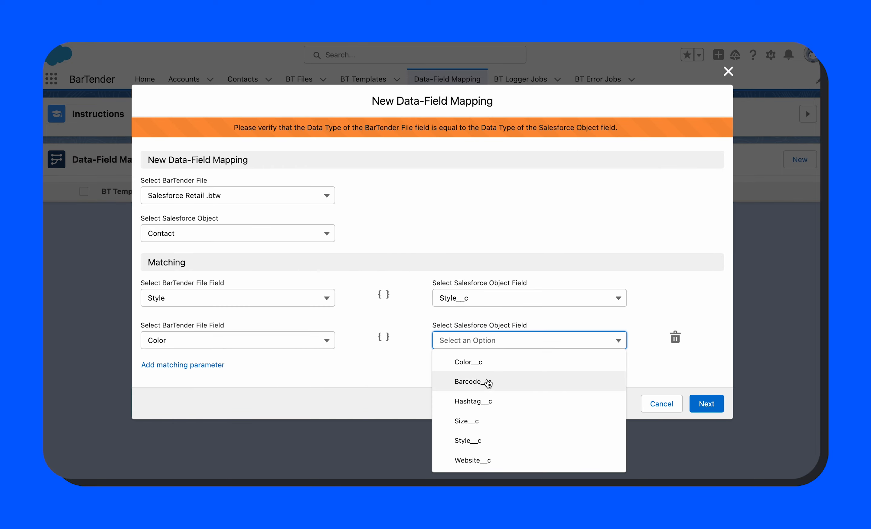
click(467, 362)
Add another matching parameter that maps the BarTender field Size to Size__c
click(187, 365)
click(303, 358)
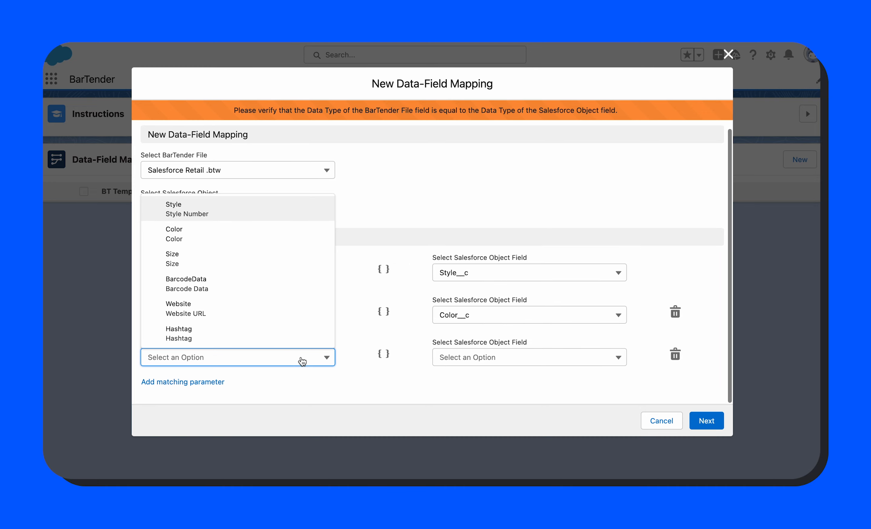
click(205, 263)
click(490, 356)
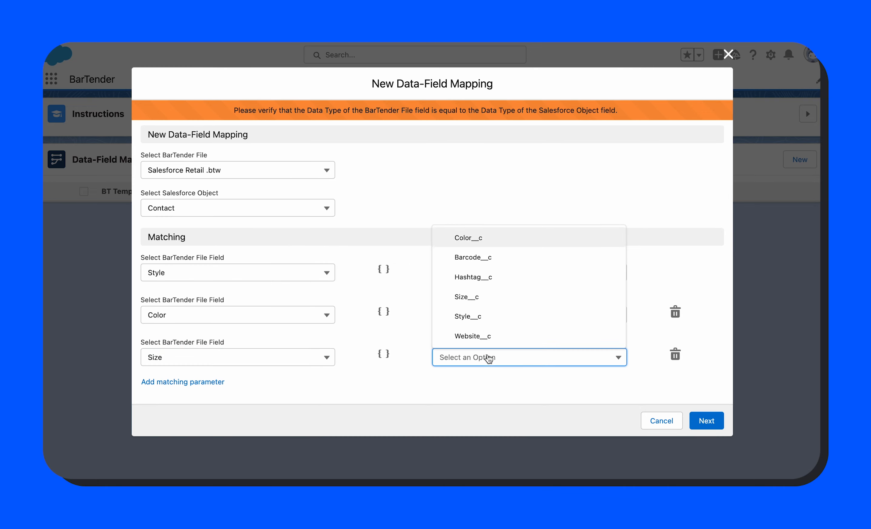
click(479, 297)
Add a matching parameter that maps the BarTender field BarcodeData to Barcode__c
click(202, 382)
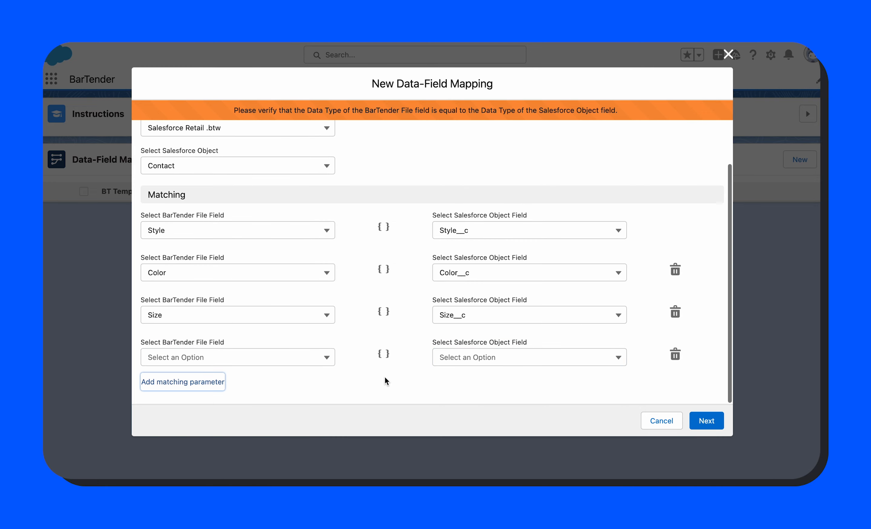
click(277, 357)
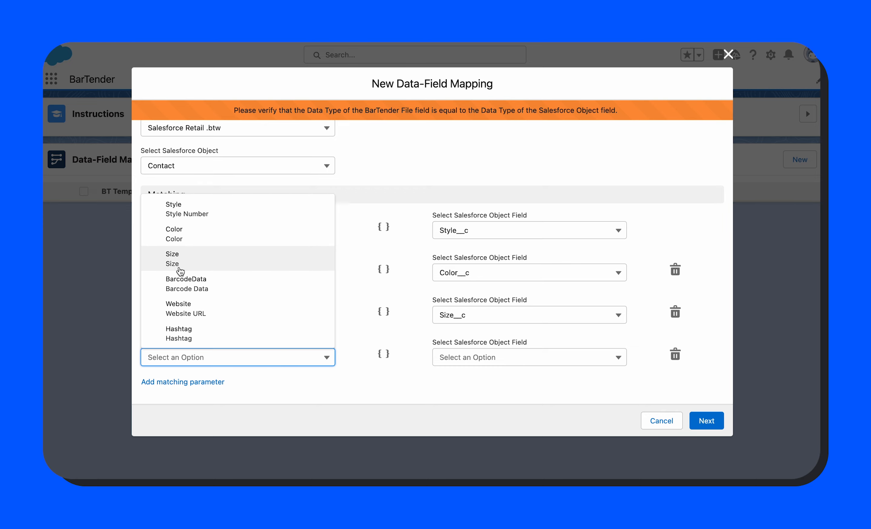
click(233, 280)
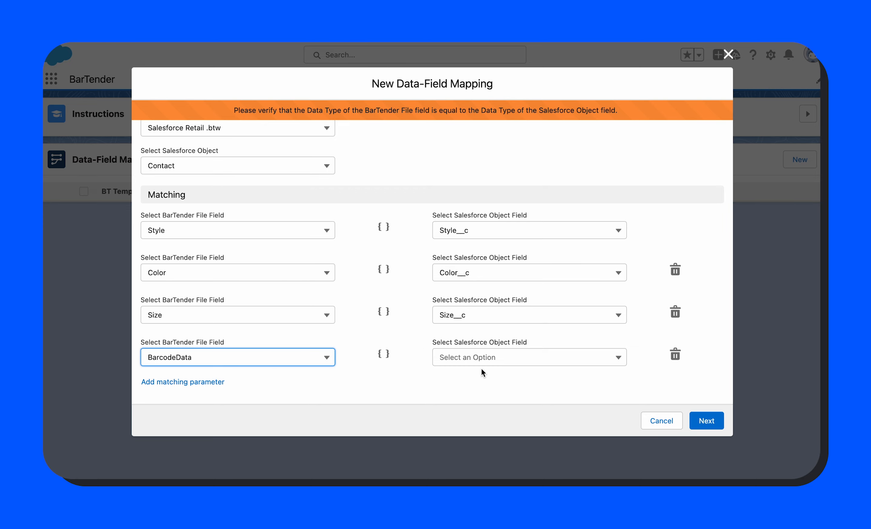
click(483, 358)
click(486, 257)
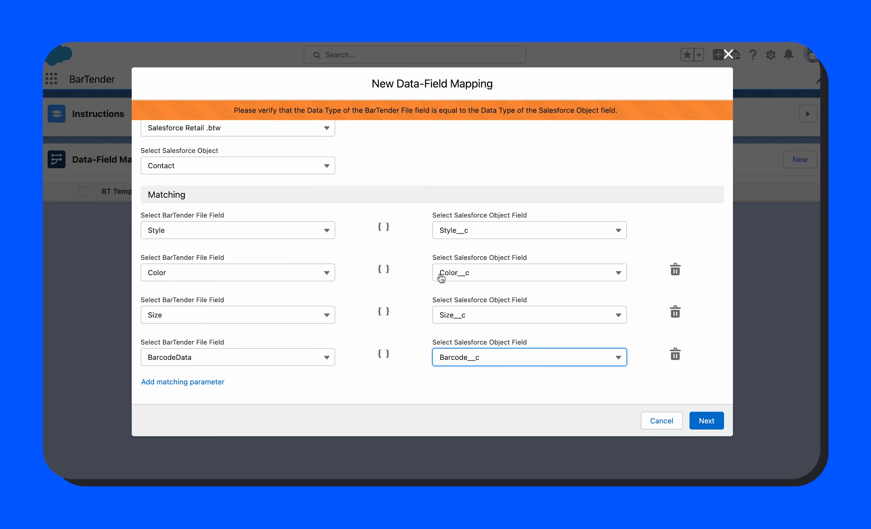
Add a matching parameter that maps the BarTender field Website to Website__c
click(187, 383)
click(277, 358)
click(236, 302)
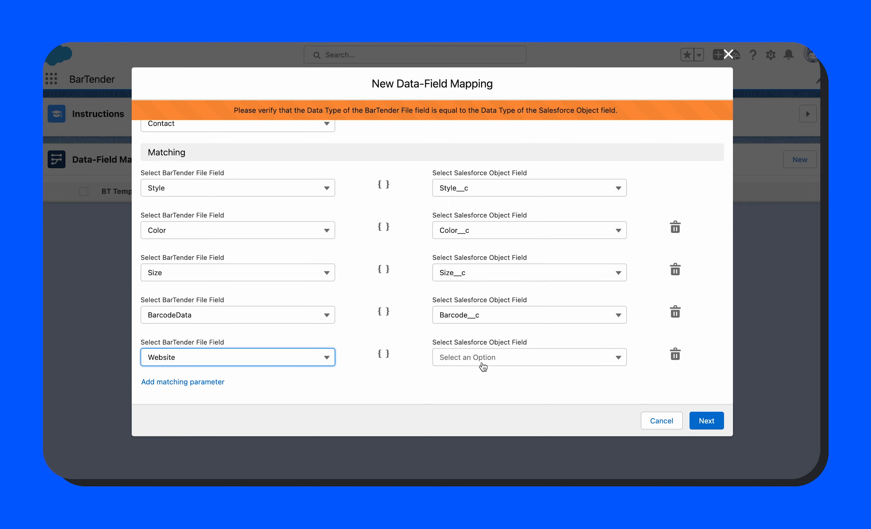
click(484, 358)
click(479, 335)
Add a matching parameter that maps the BarTender field Hashtag to Hashtag__c, and check the complete list of matches
click(185, 382)
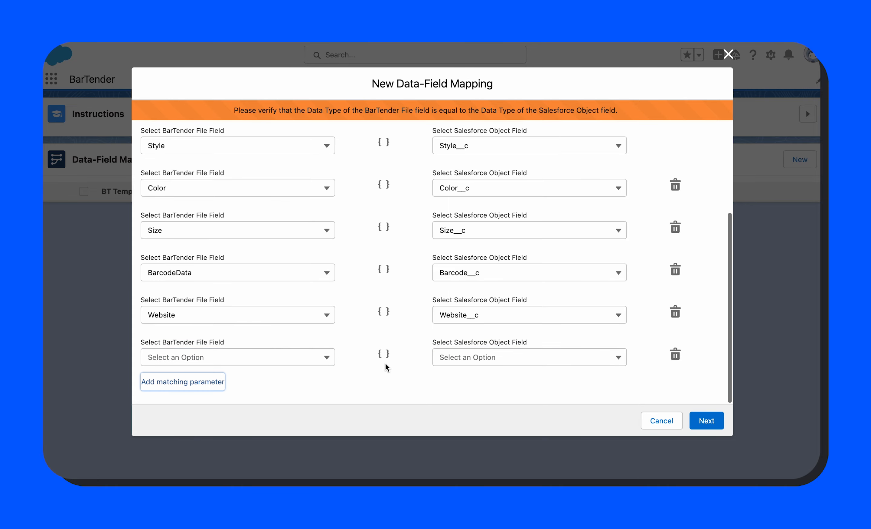
click(315, 356)
click(200, 333)
click(496, 358)
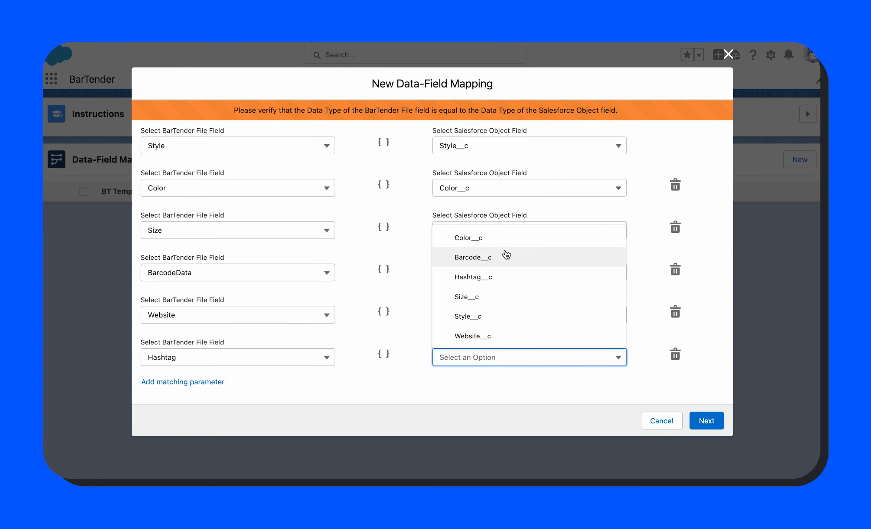
click(499, 277)
scroll(396, 234, up, 5)
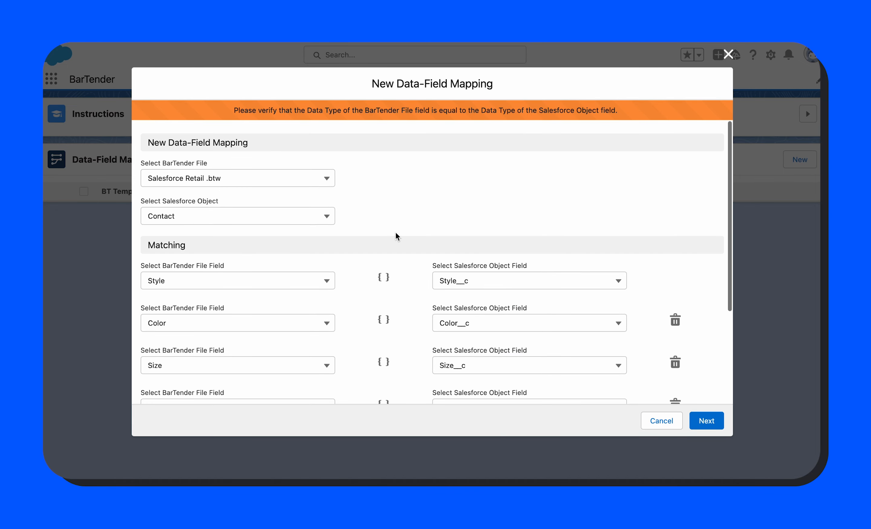
scroll(394, 304, down, 5)
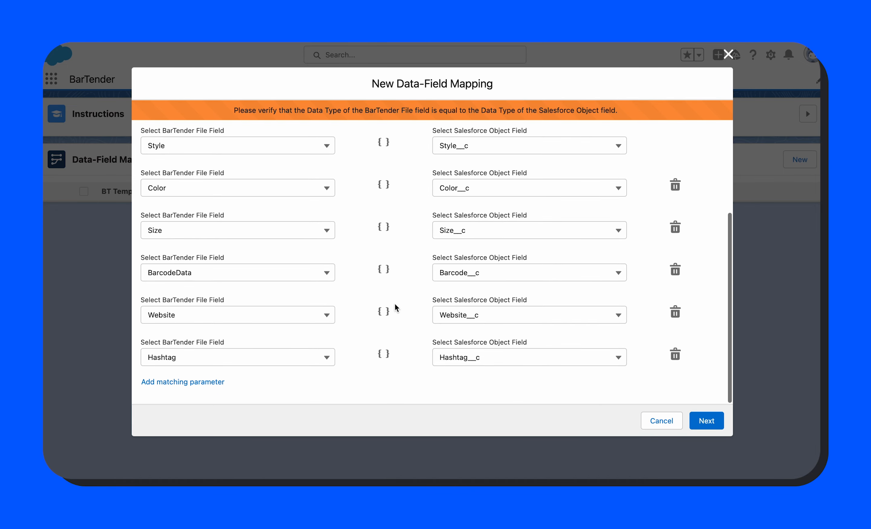
scroll(389, 291, up, 2)
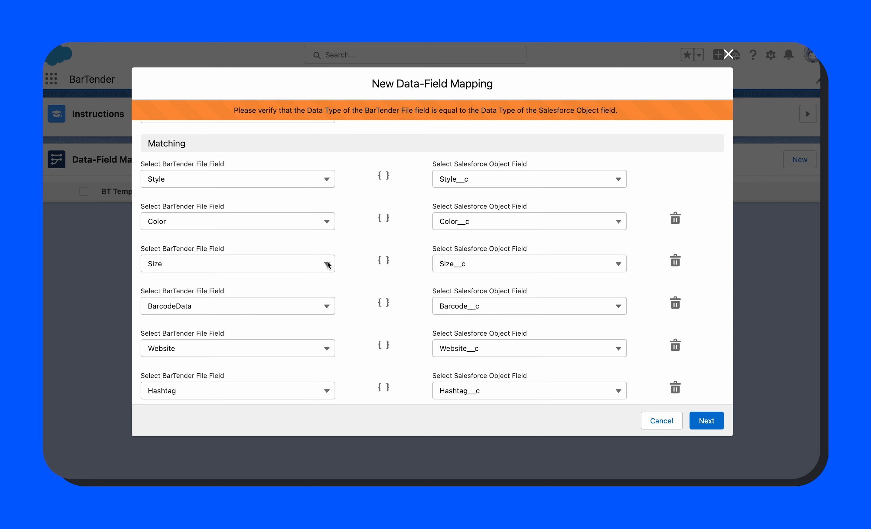
scroll(521, 373, down, 2)
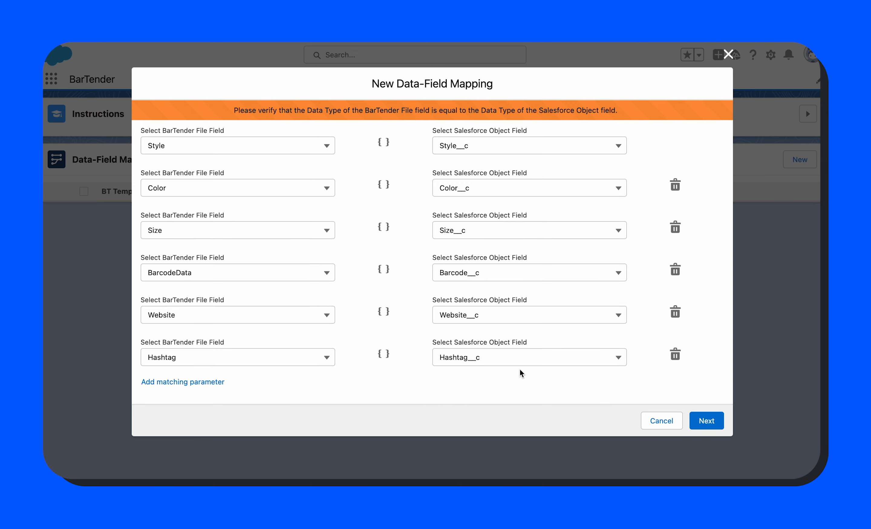
Review the mapping summary, name the data-field mapping "Retail - Contact", and save it
click(706, 420)
scroll(379, 210, up, 1)
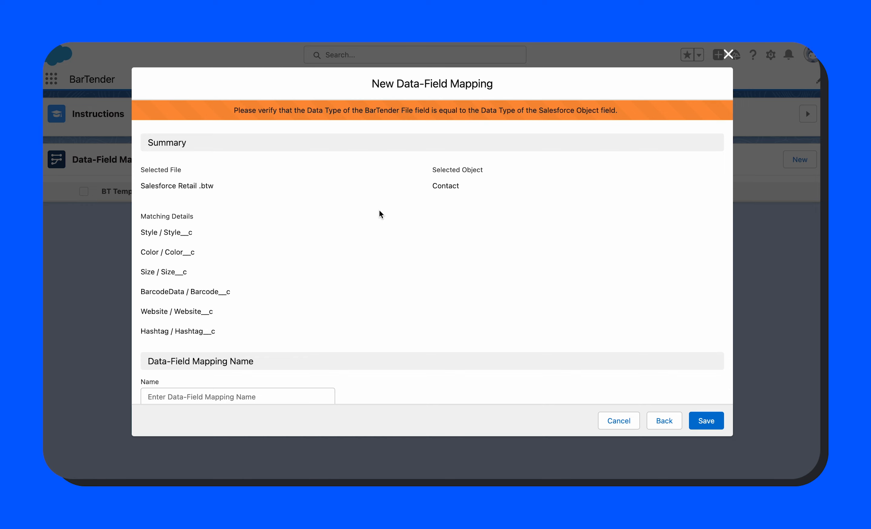
double_click(186, 175)
double_click(469, 170)
click(270, 269)
scroll(269, 269, down, 1)
drag(217, 316, 143, 216)
click(341, 292)
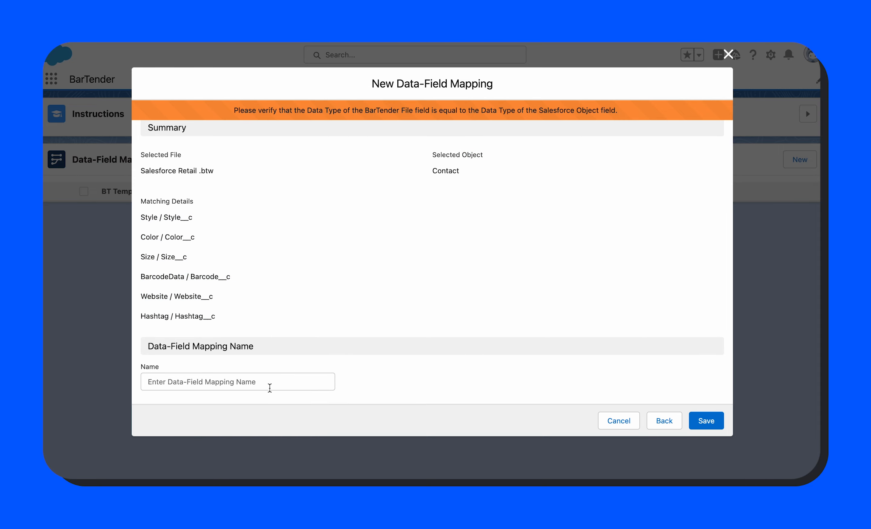
click(268, 386)
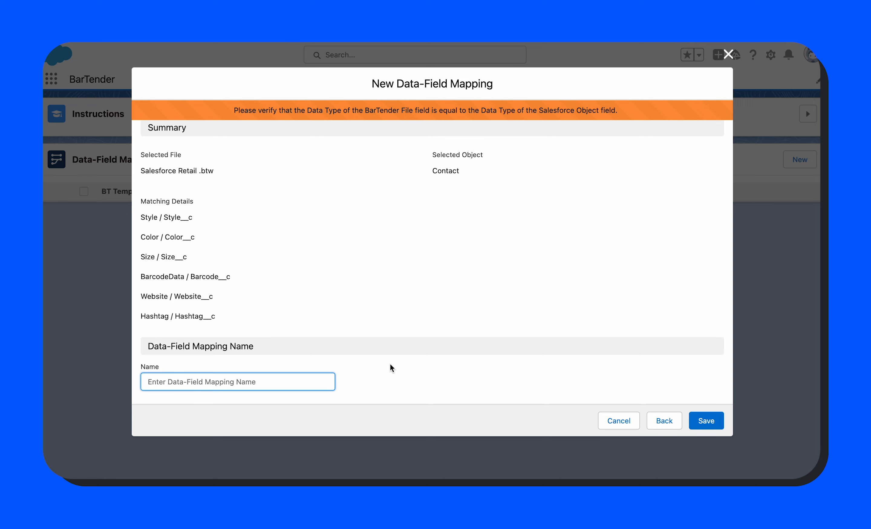
text(Retail - Contact)
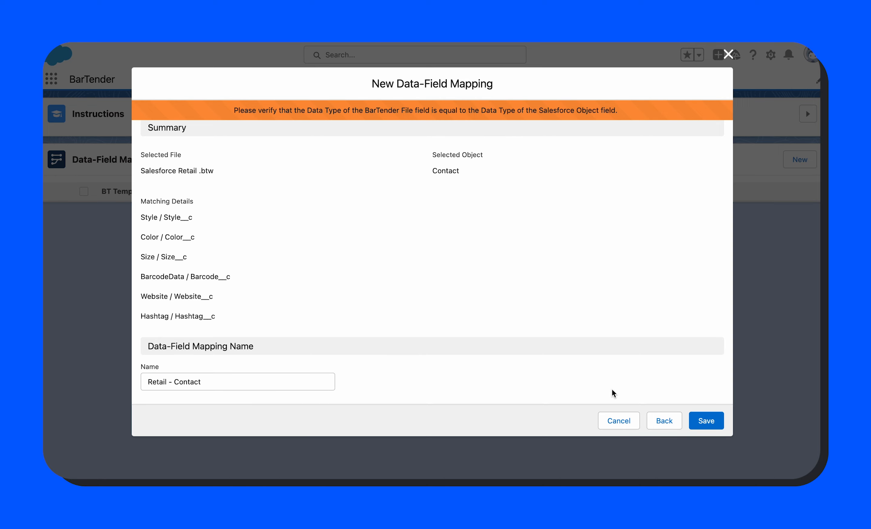
click(710, 421)
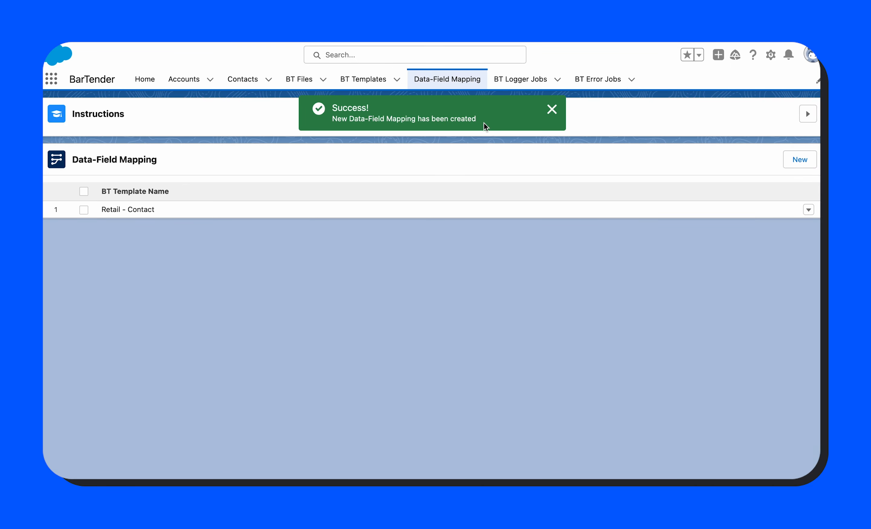
click(551, 110)
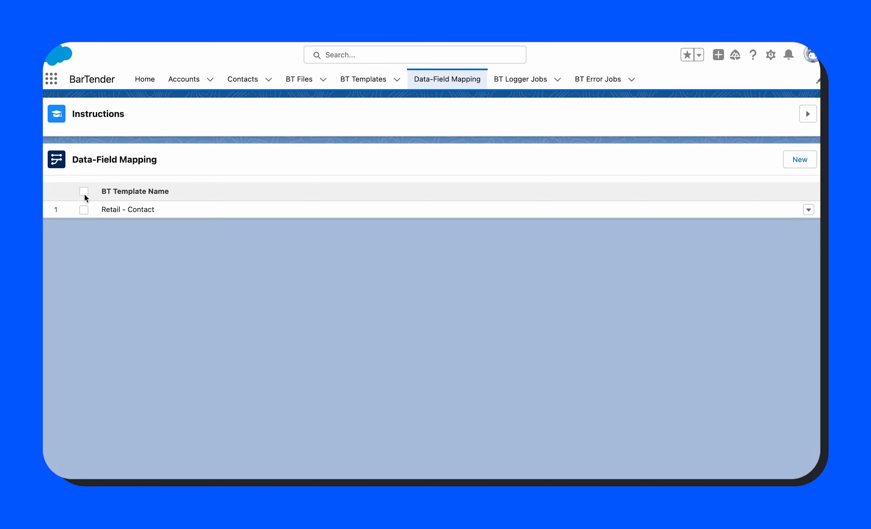
Start a clone of the Retail - Contact data-field mapping
click(809, 211)
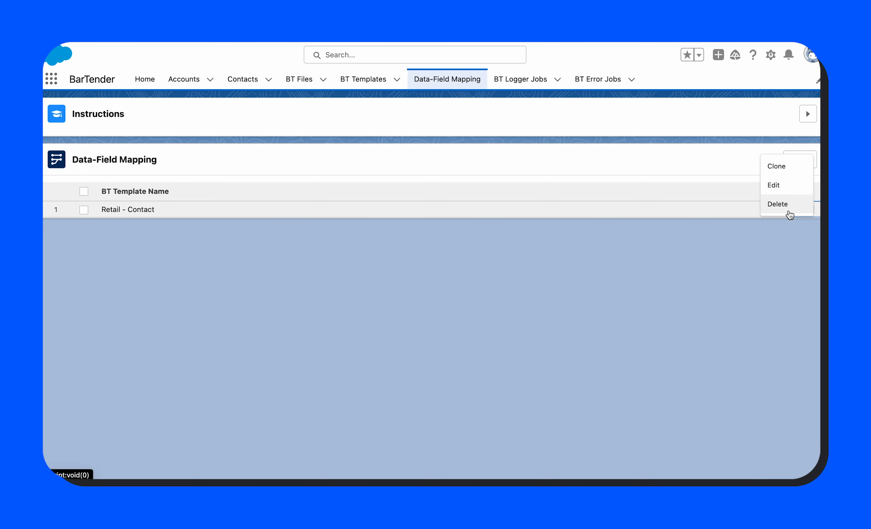
click(681, 258)
click(808, 209)
click(779, 164)
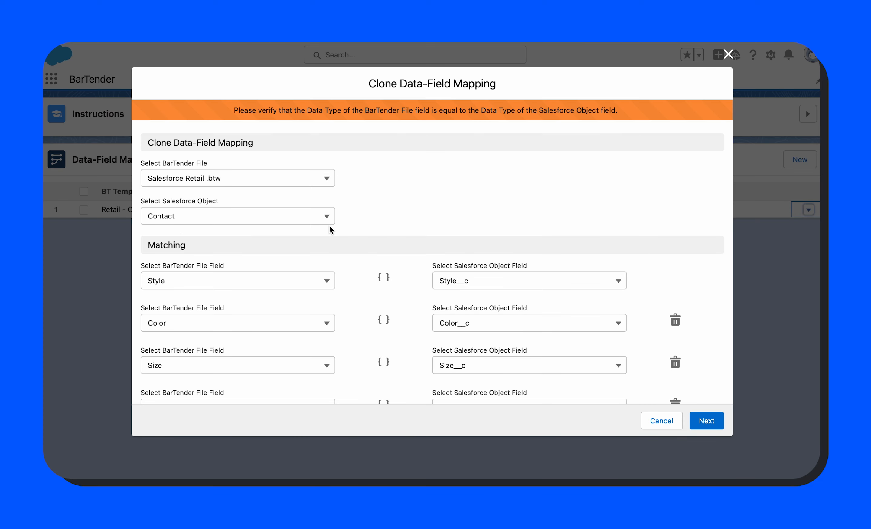
Check the clone's BarTender file and Salesforce object choices, and remove its BarcodeData, Website and Hashtag matches
scroll(409, 231, down, 4)
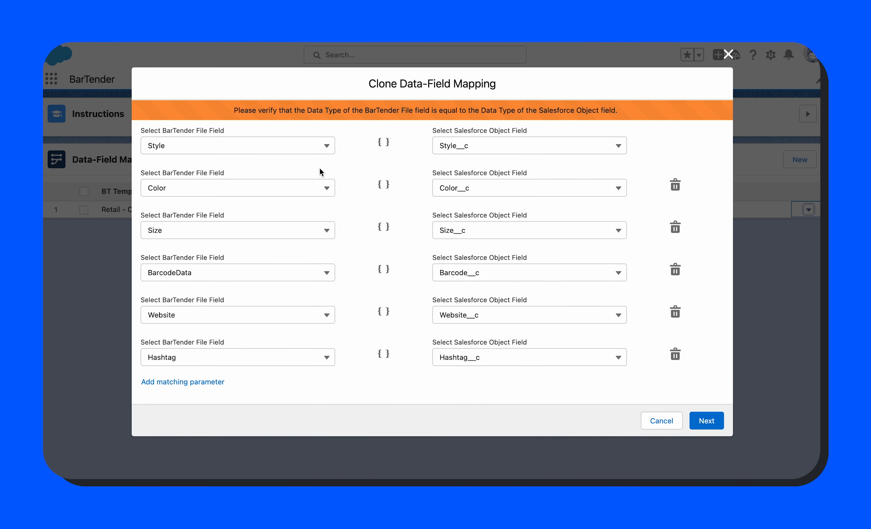
scroll(395, 205, up, 5)
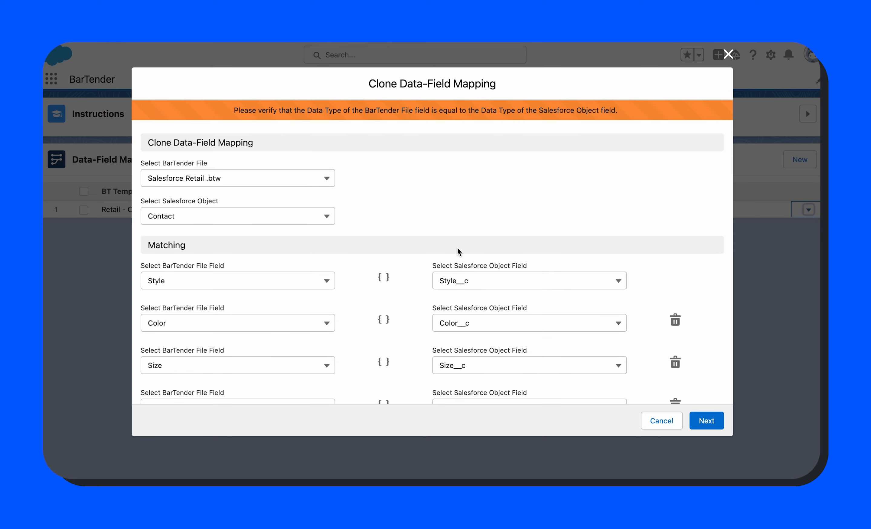
click(180, 181)
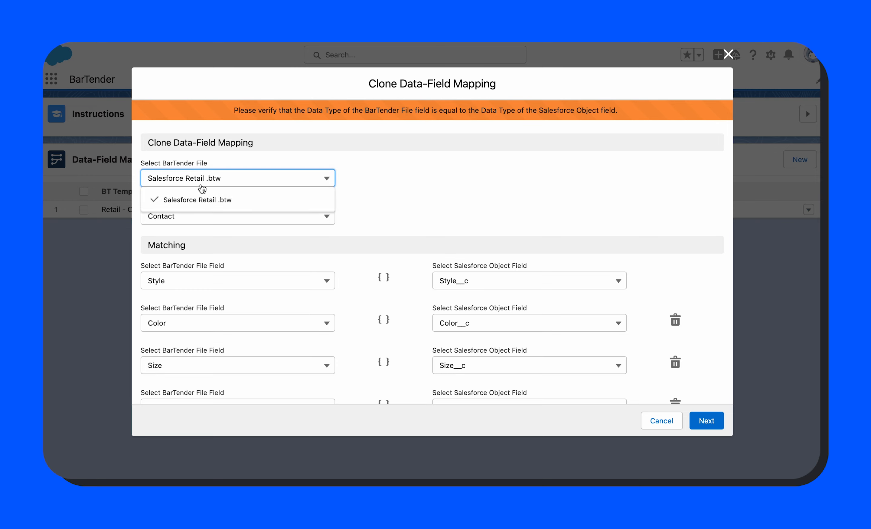
click(383, 208)
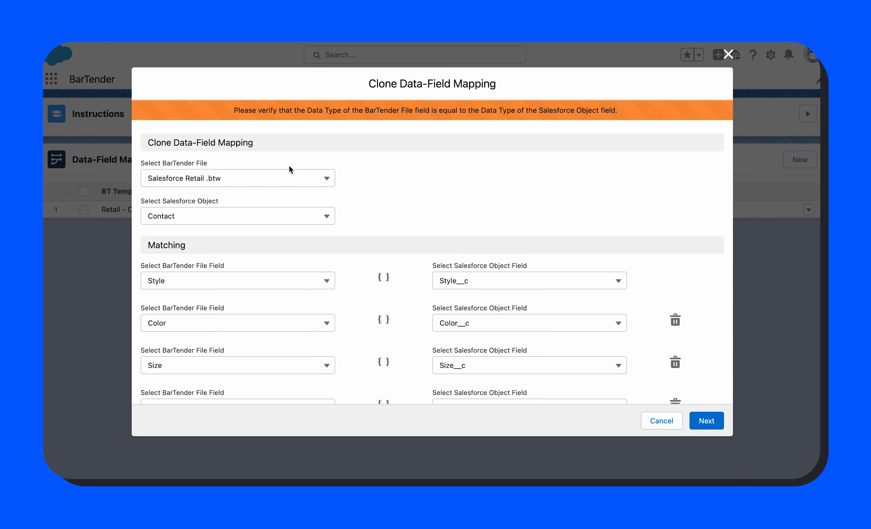
click(205, 217)
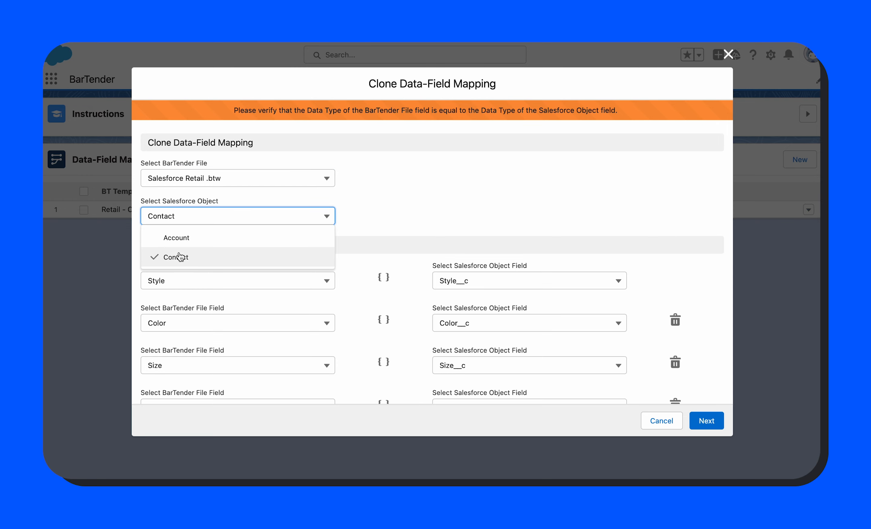
click(365, 236)
scroll(399, 227, down, 5)
scroll(411, 354, up, 5)
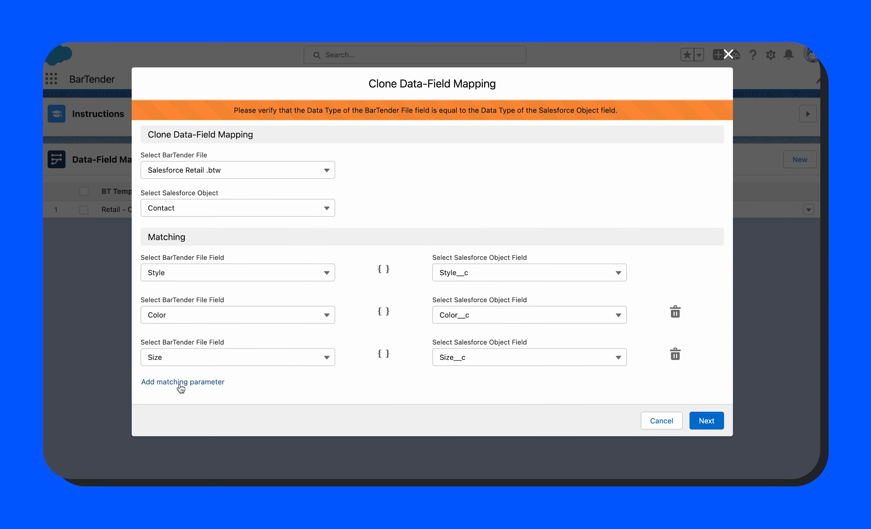
Add two empty matching parameters to the cloned mapping and remove them again
click(161, 382)
scroll(233, 386, down, 2)
click(190, 383)
scroll(388, 360, down, 2)
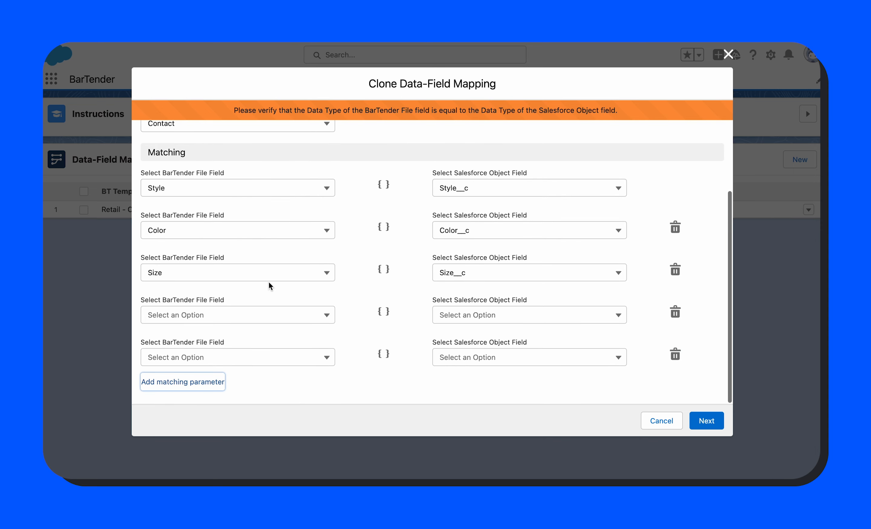
click(676, 313)
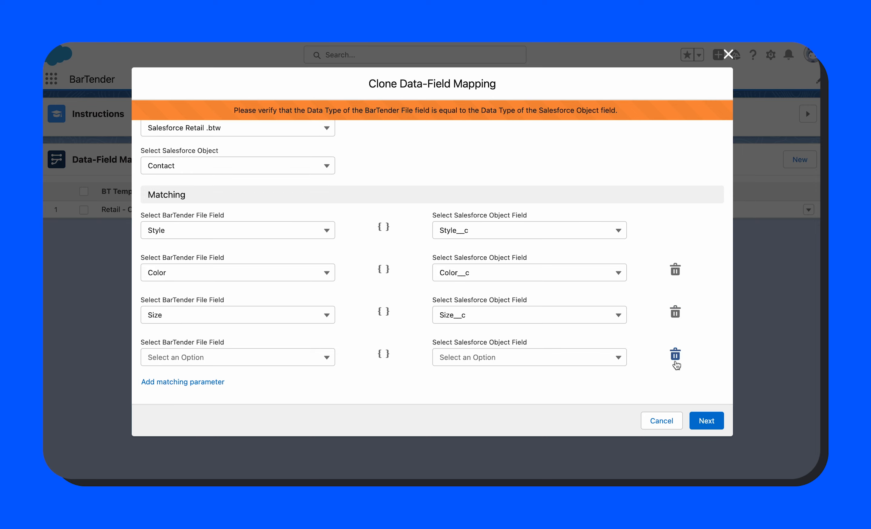
click(676, 354)
Continue to the clone's summary, name it "Retail - Contact 2", and save it
click(715, 422)
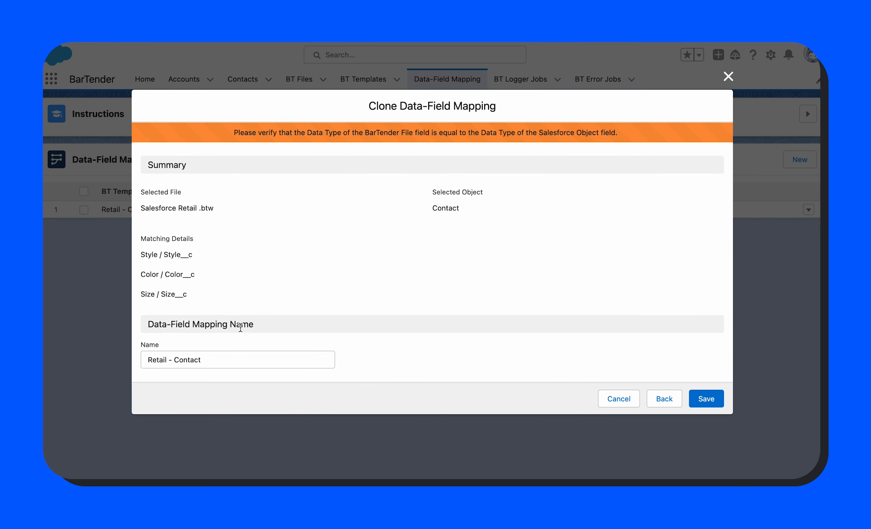
click(244, 362)
text(@)
key(BackSpace)
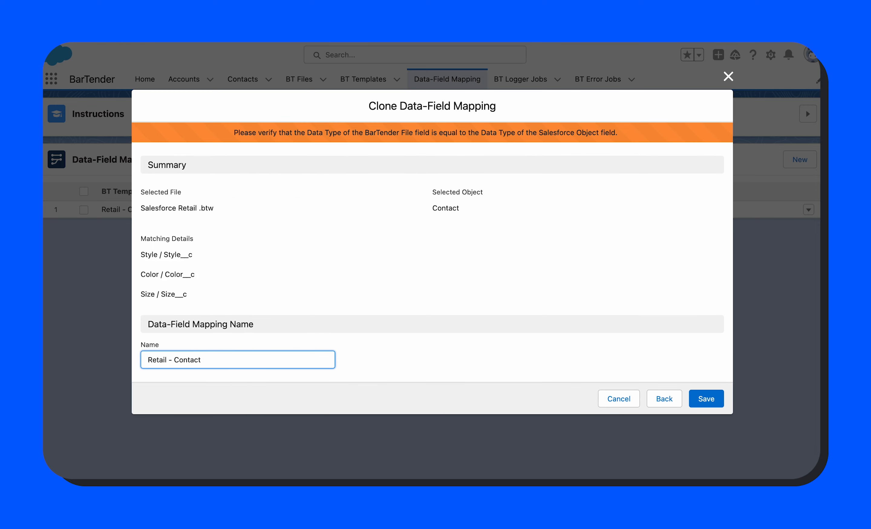
text(2)
click(392, 357)
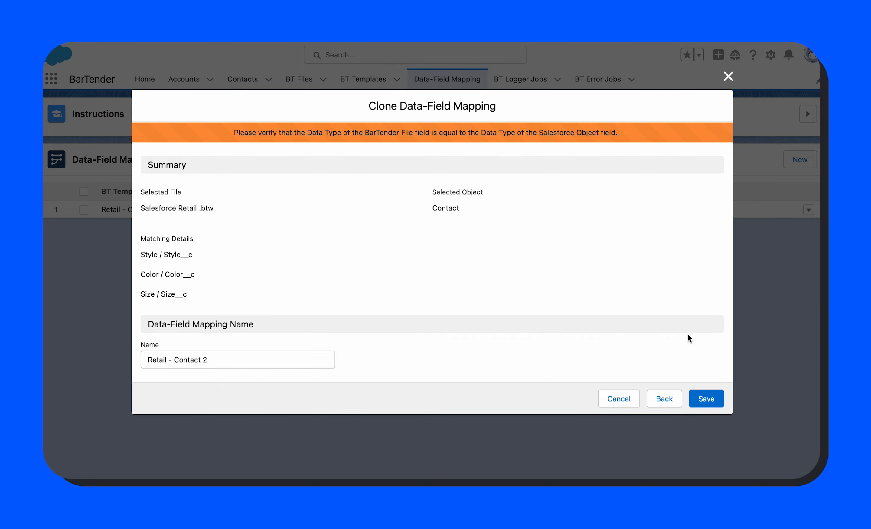
click(707, 400)
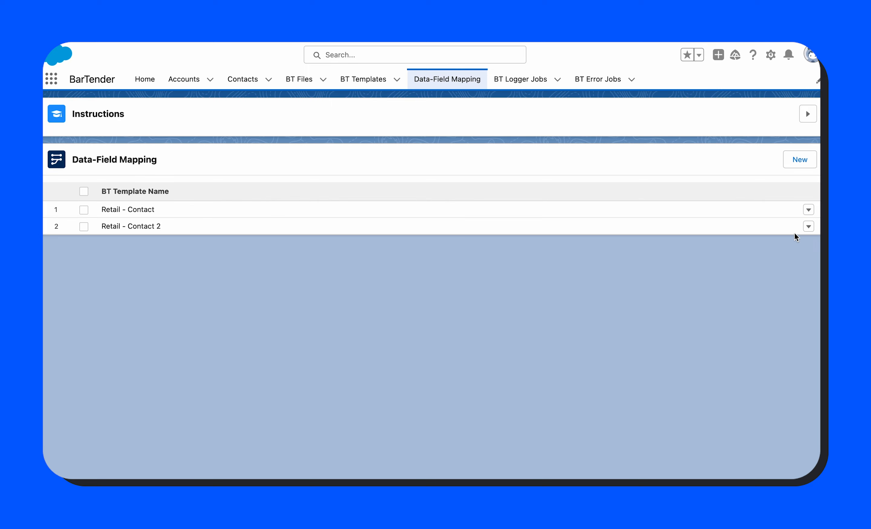
Edit the Retail - Contact 2 mapping and add a matching parameter from Hashtag to Hashtag__c
click(807, 227)
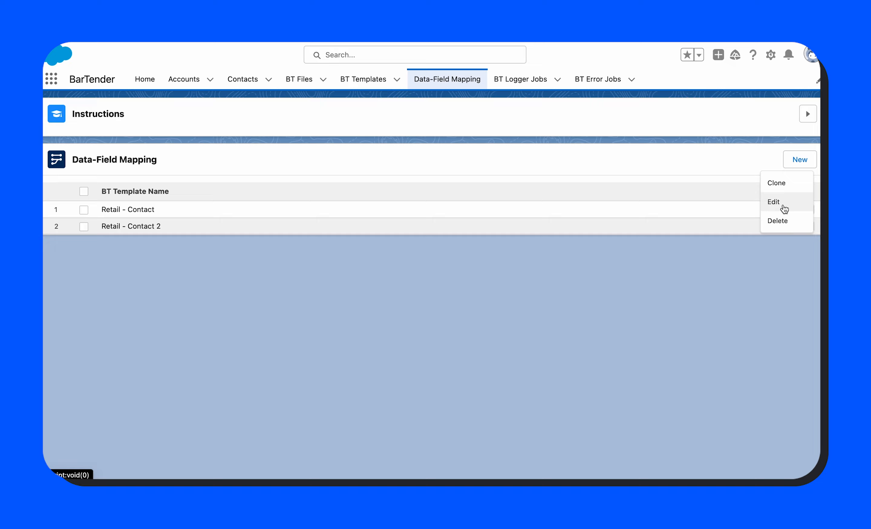
click(781, 206)
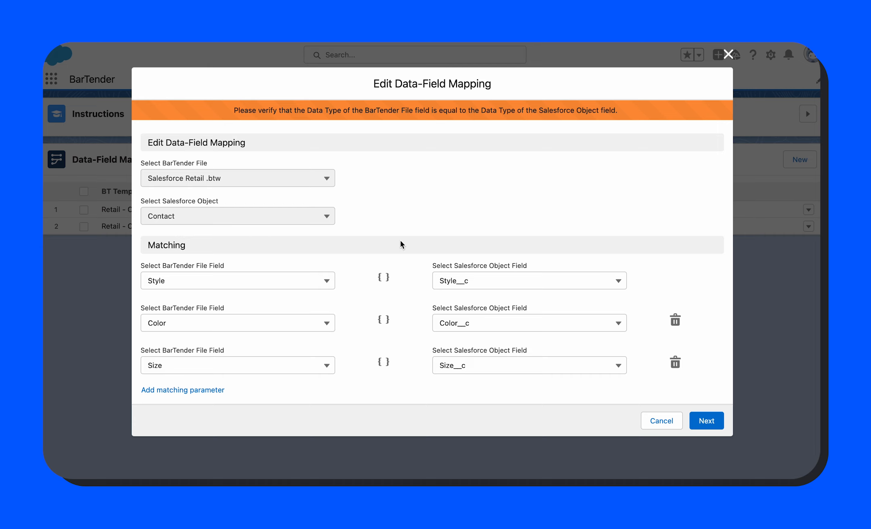
scroll(401, 244, down, 1)
click(202, 385)
scroll(399, 367, down, 2)
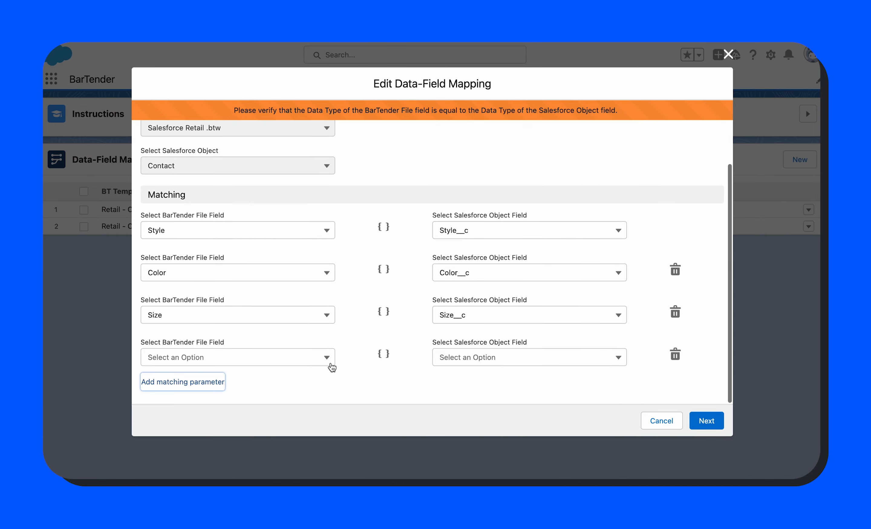
click(282, 362)
click(227, 336)
click(473, 363)
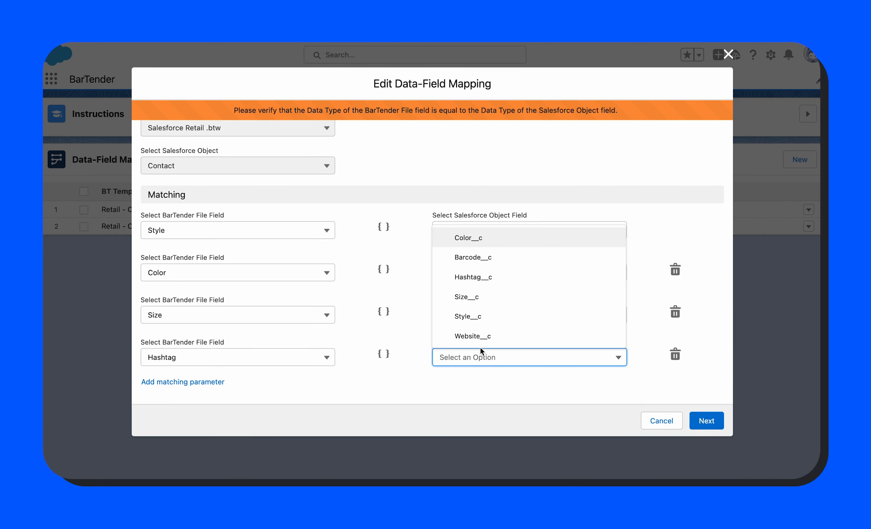
click(473, 277)
Add another matching parameter to Retail - Contact 2 that maps Website to Website__c
click(200, 382)
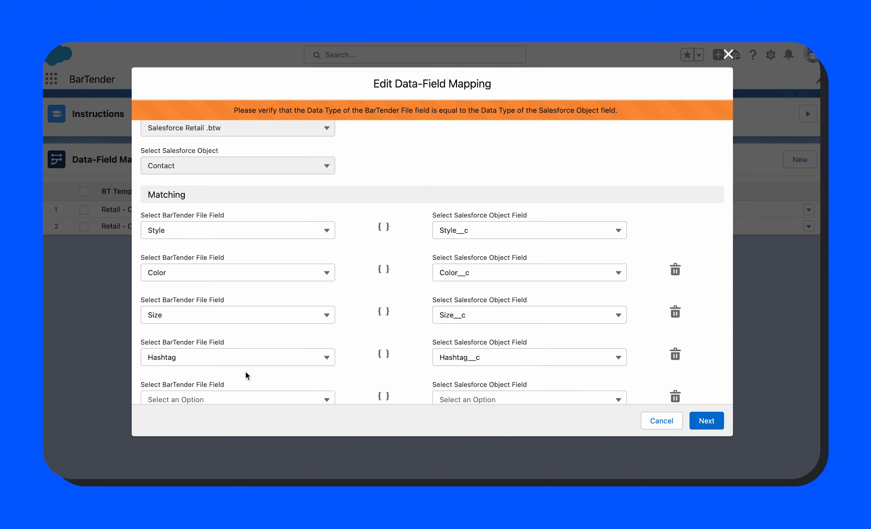
scroll(249, 370, down, 3)
click(254, 359)
click(249, 313)
click(482, 356)
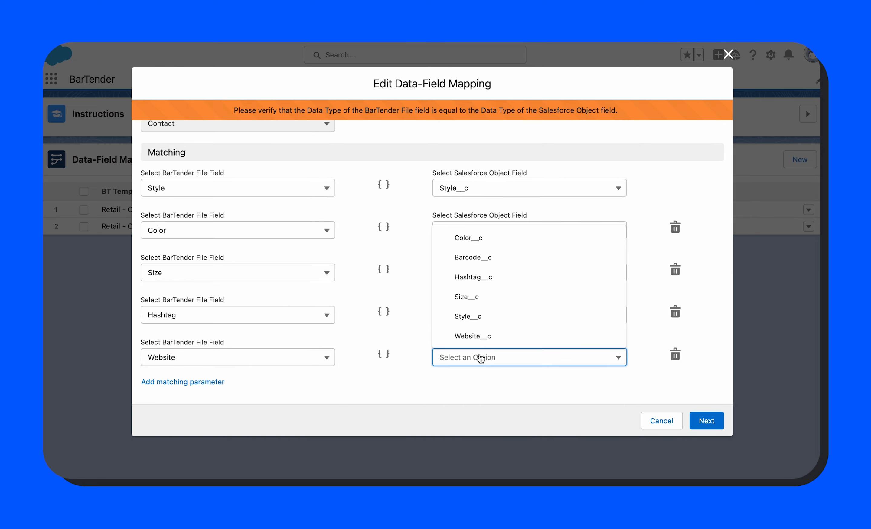
click(463, 337)
Continue to the edited mapping's summary and rename it "Retail - Contact 2(Edited)"
click(709, 422)
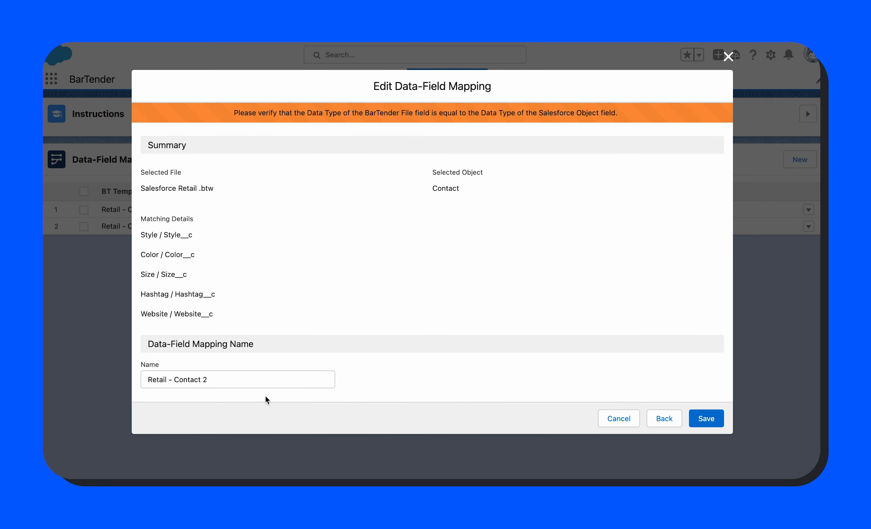
click(280, 384)
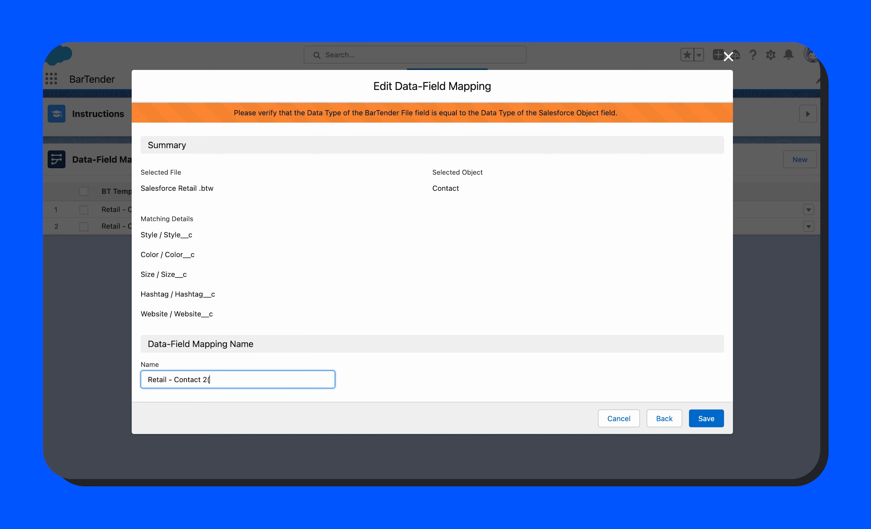
text(dite)
click(457, 351)
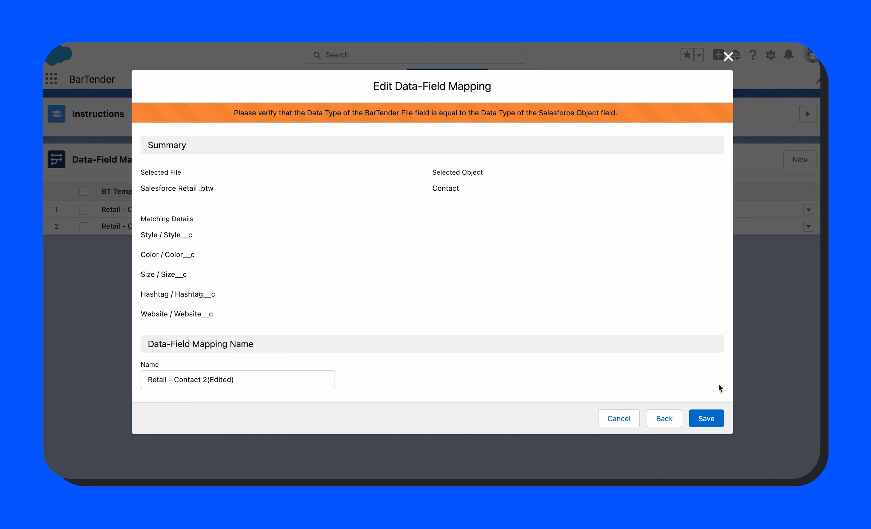
Save the edited Retail - Contact 2(Edited) mapping and dismiss the success notification
click(707, 418)
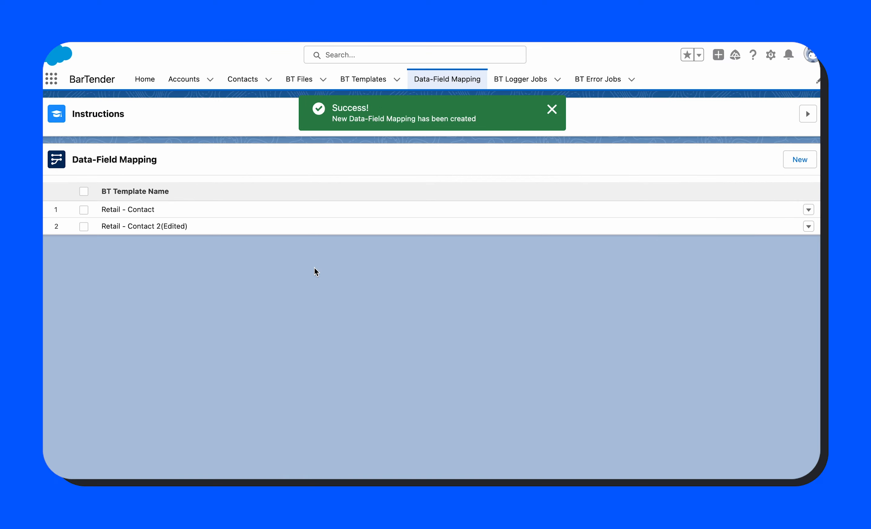
drag(204, 227, 81, 228)
click(207, 231)
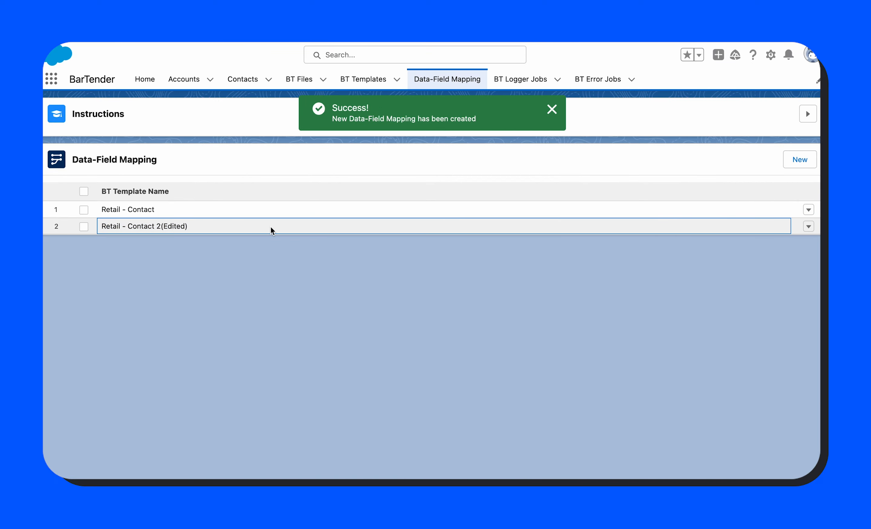
click(552, 110)
click(481, 131)
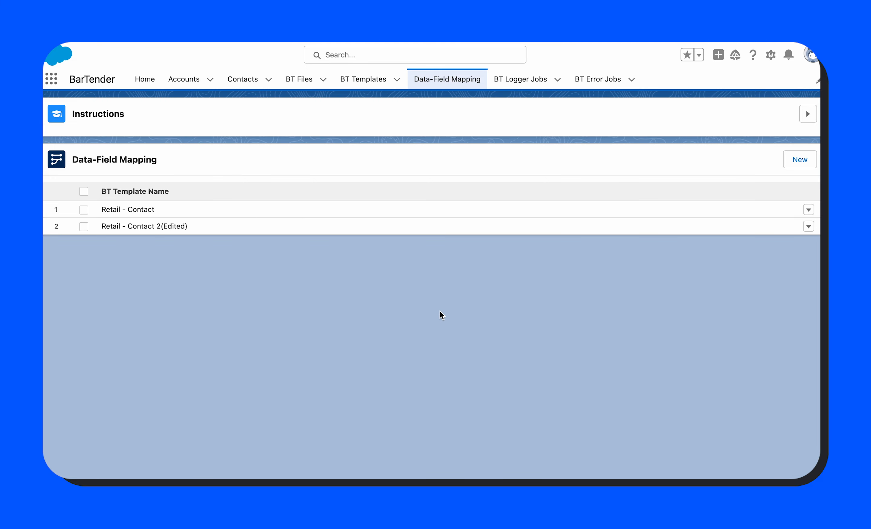
click(809, 227)
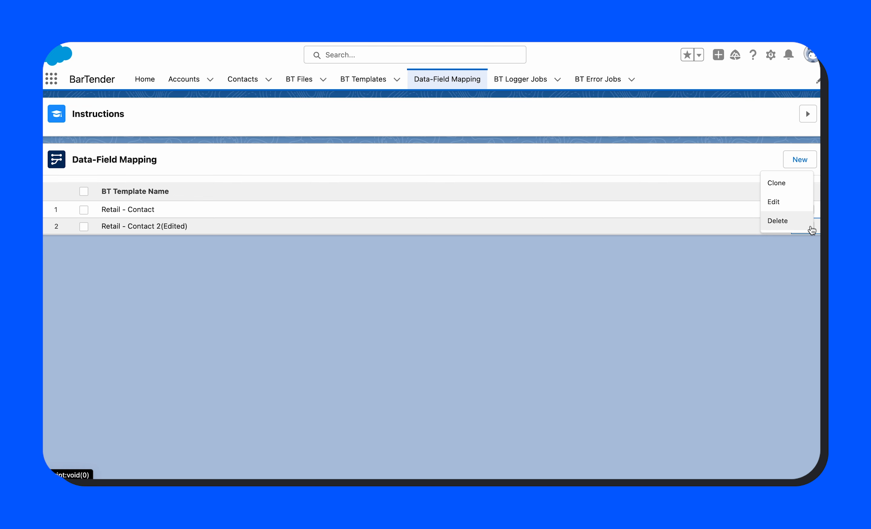
click(787, 222)
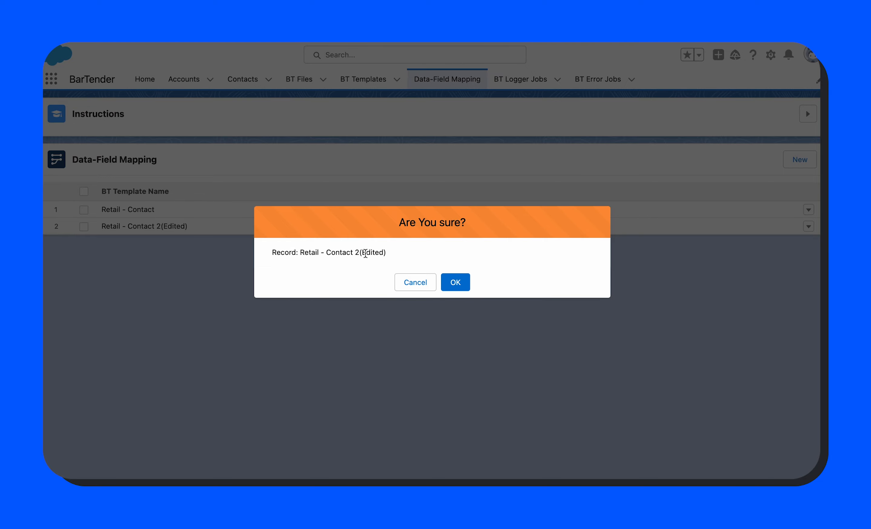
click(408, 284)
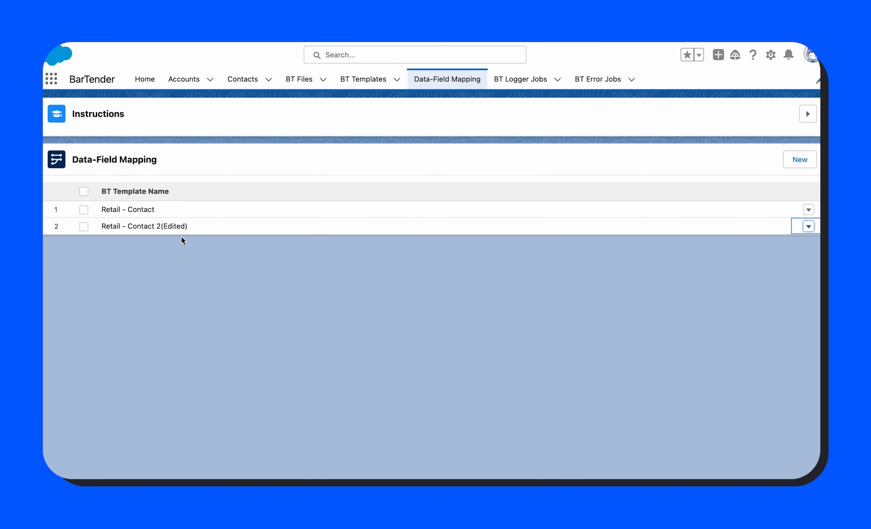
Delete the Retail - Contact 2(Edited) data-field mapping and confirm the deletion
click(808, 226)
click(791, 222)
click(458, 284)
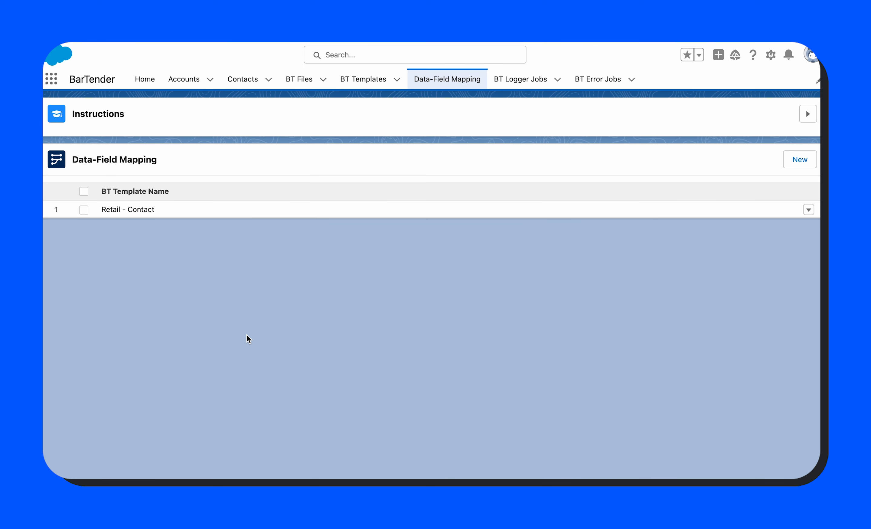
Expand the Data-Field Mapping instructions and read the New Record, Clone Record and Edit Record sections
click(336, 109)
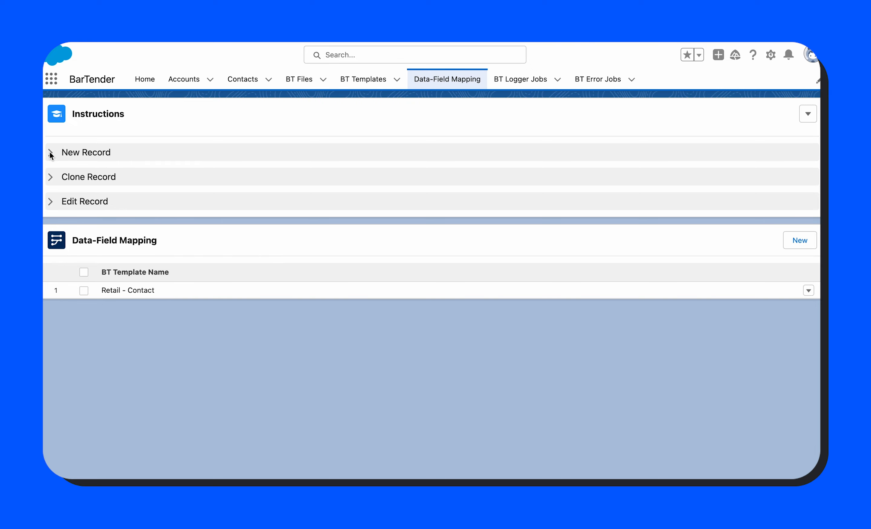
click(130, 152)
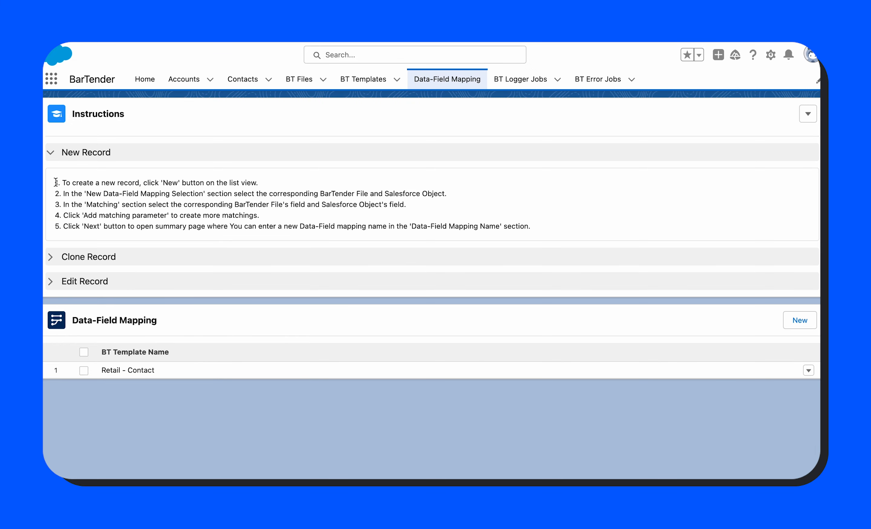
drag(55, 182, 564, 243)
click(569, 230)
click(126, 258)
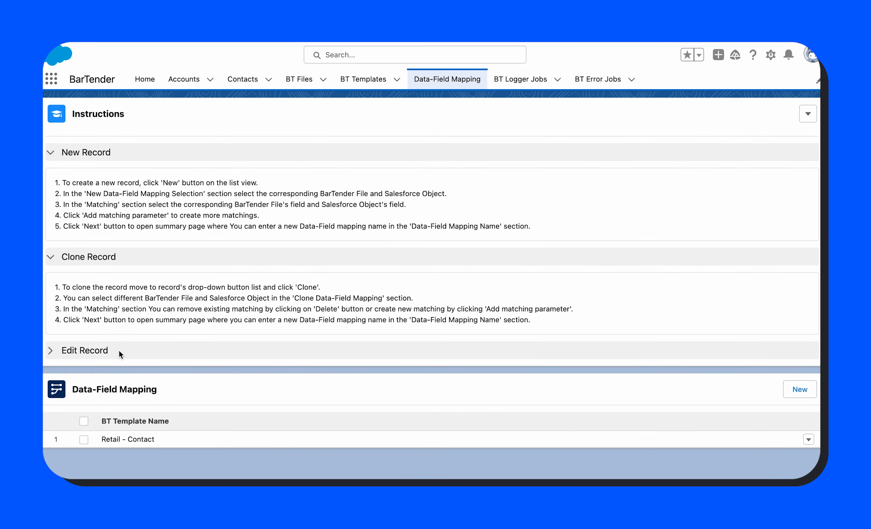
click(120, 353)
scroll(156, 360, up, 1)
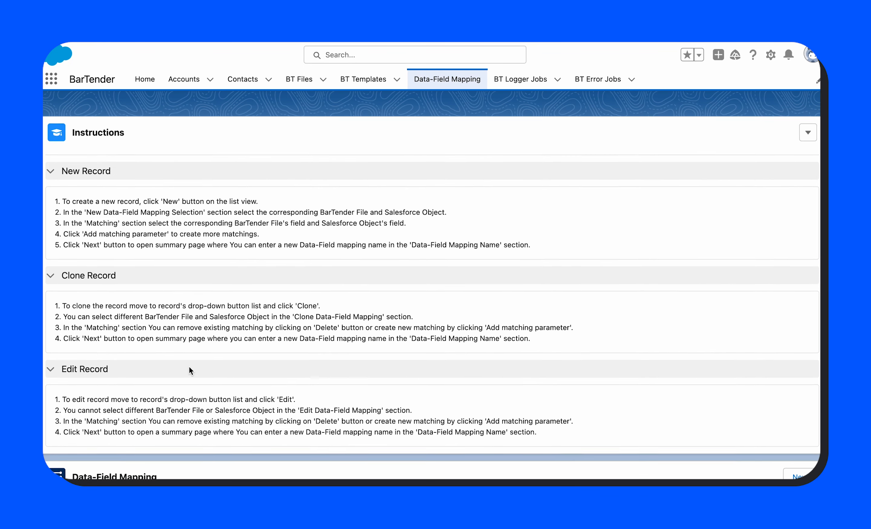
scroll(323, 120, down, 1)
click(323, 120)
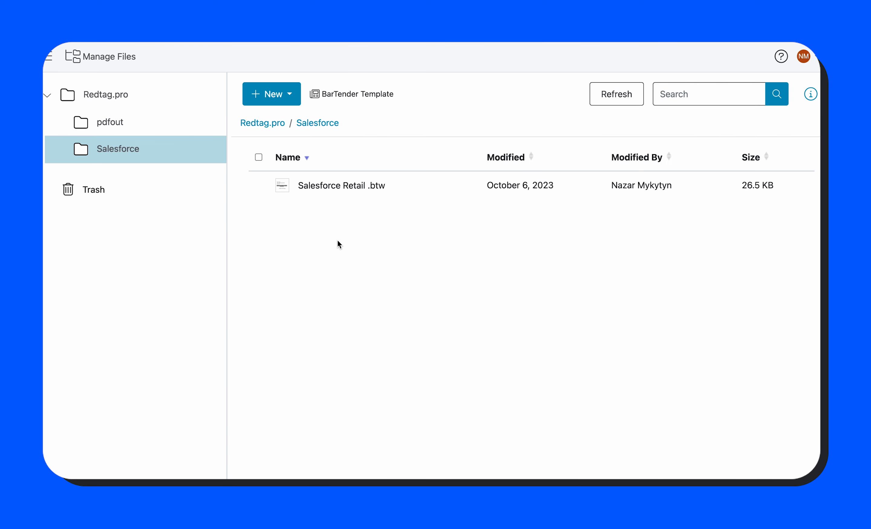
Switch to BarTender's file manager and start a document named "AIAG Salesforce" from the AIAG B-10 BMW template in the Salesforce folder
click(276, 94)
click(275, 121)
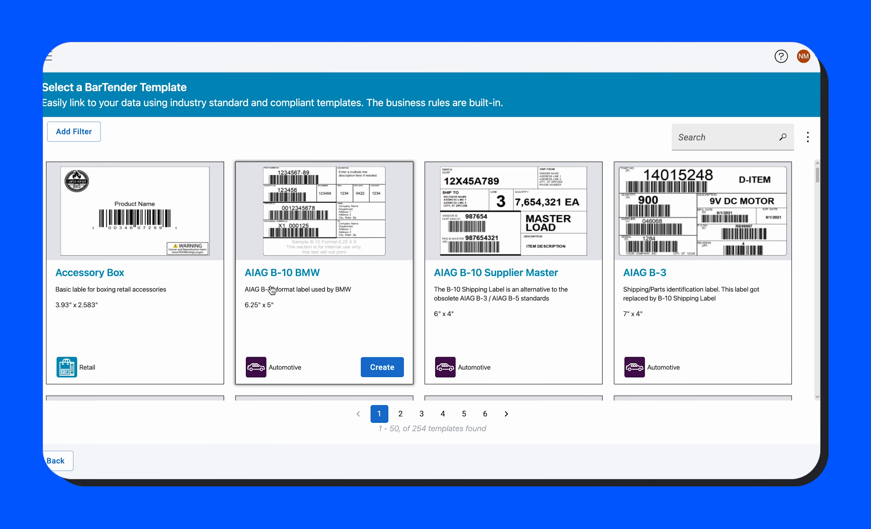
click(325, 224)
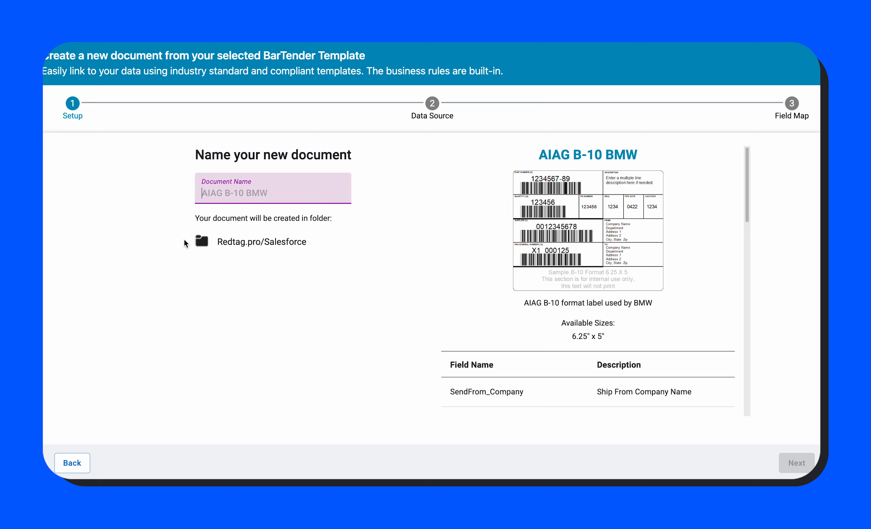
click(268, 196)
text(AIAG )
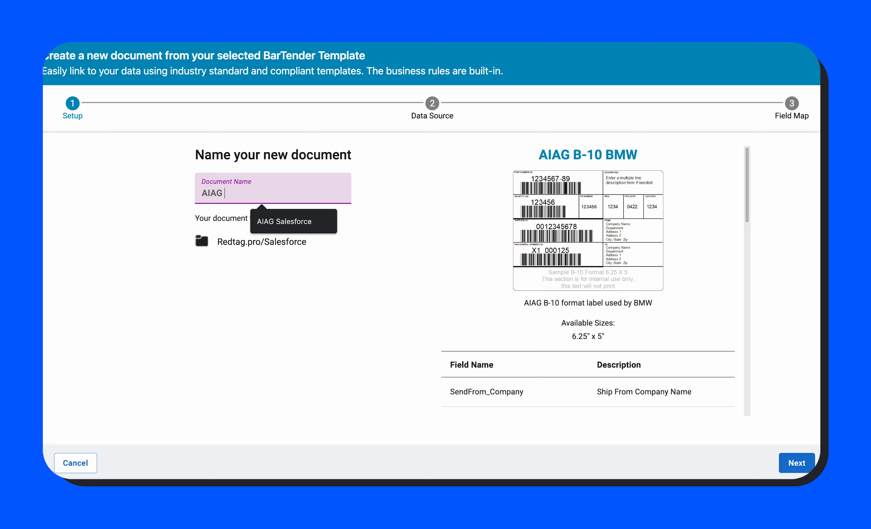
text(Salesforce)
click(798, 462)
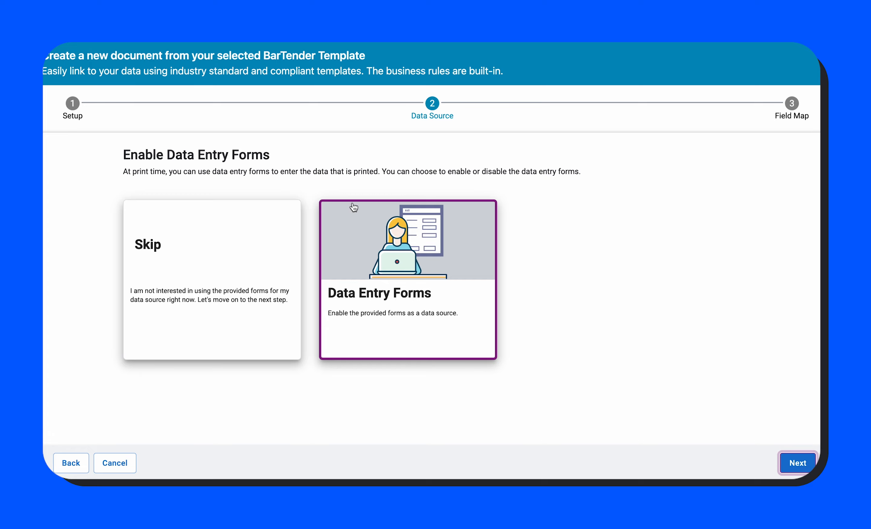
Skip both the data entry forms and the data source connection for the AIAG Salesforce document
click(246, 274)
click(808, 464)
click(216, 264)
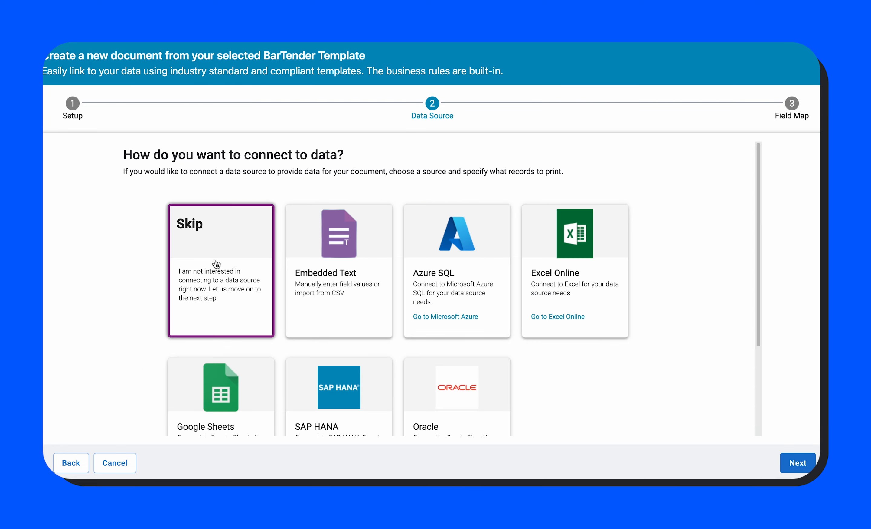
click(788, 459)
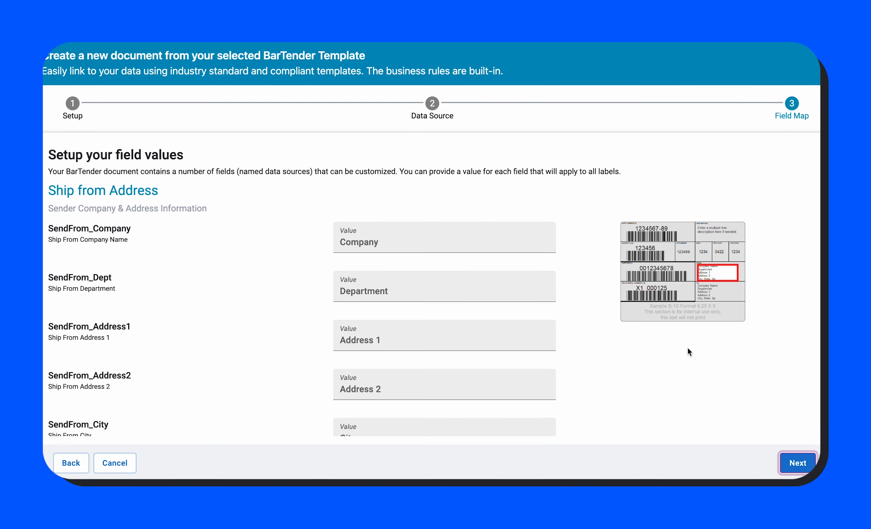
Keep the default field values, finish creating the AIAG Salesforce document, and select its file in the Salesforce folder
scroll(689, 352, down, 4)
click(794, 461)
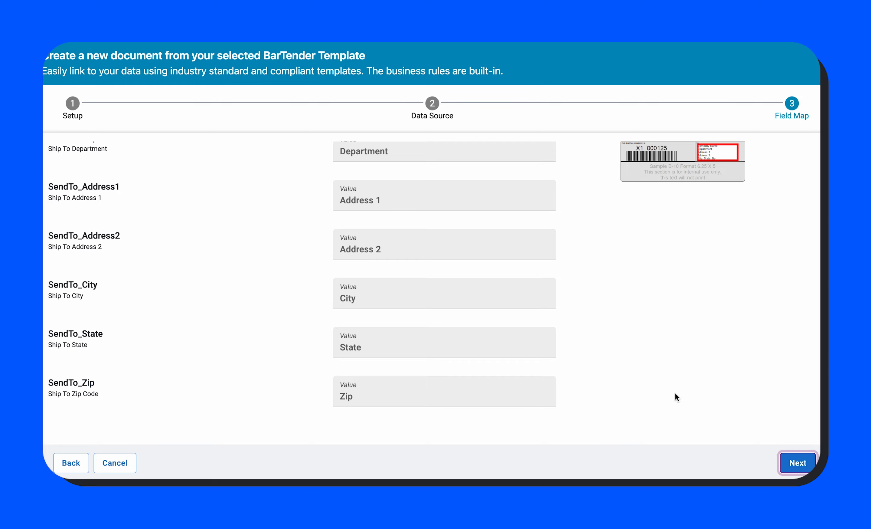
click(794, 461)
click(800, 462)
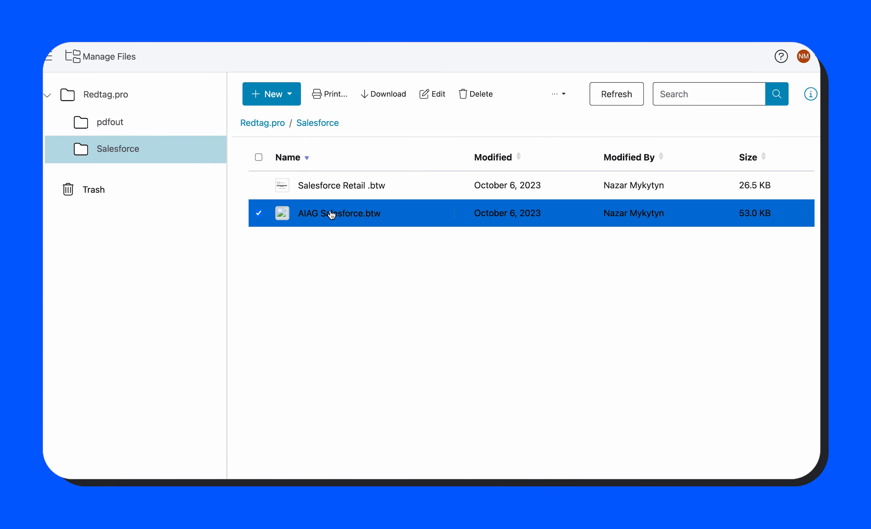
click(332, 214)
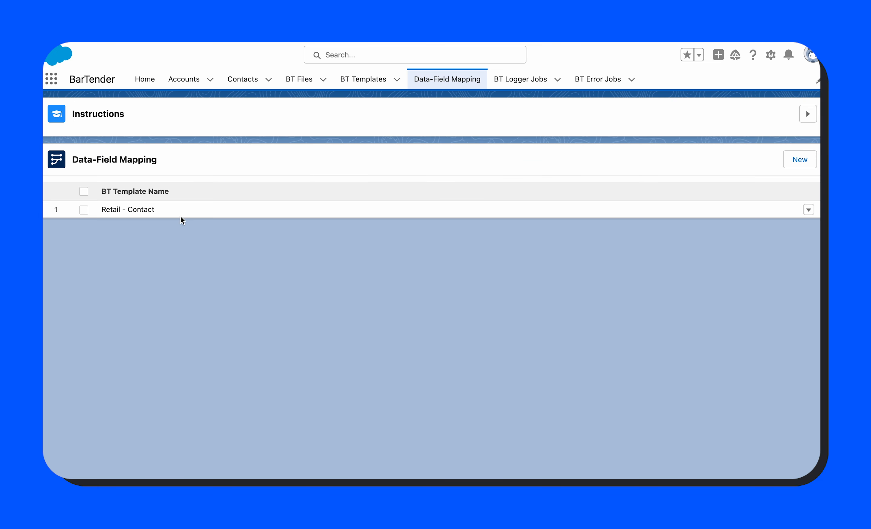
Refresh Salesforce's Data-Field Mapping page, examine the fields offered for AIAG Salesforce.btw in a new mapping, and cancel it
key(super+r)
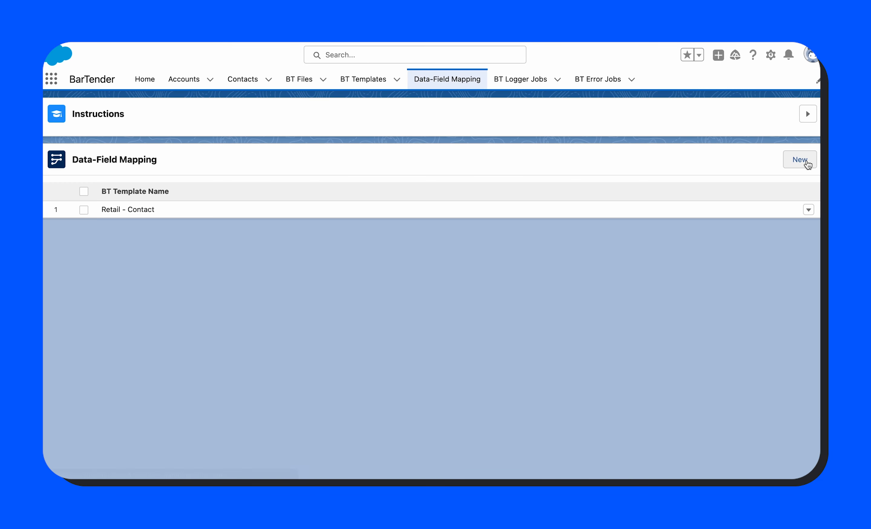
click(805, 161)
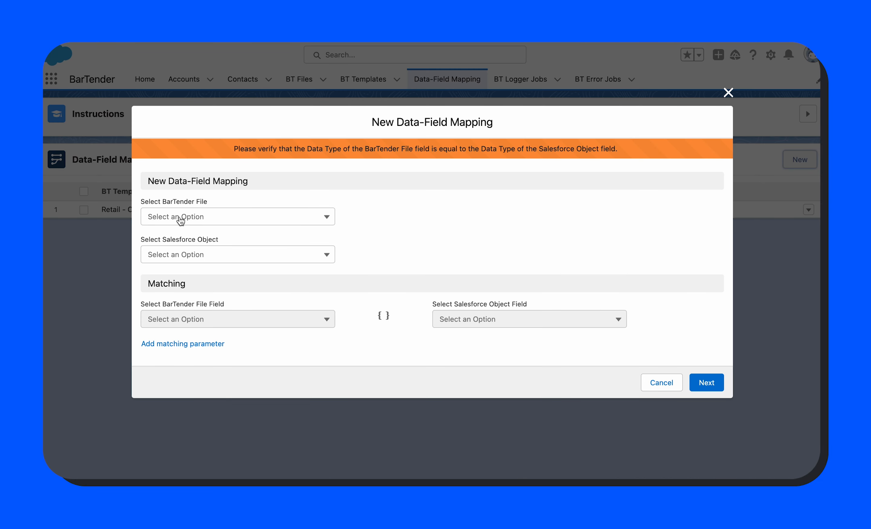
click(178, 218)
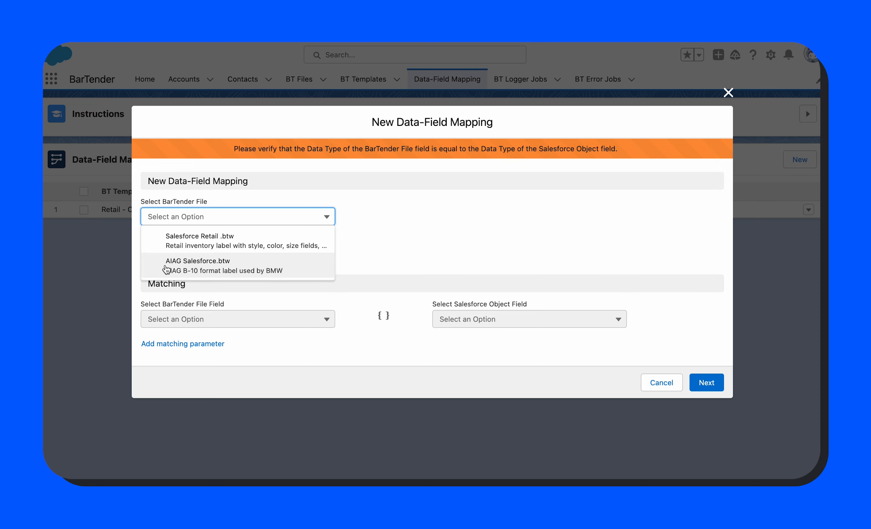
click(273, 277)
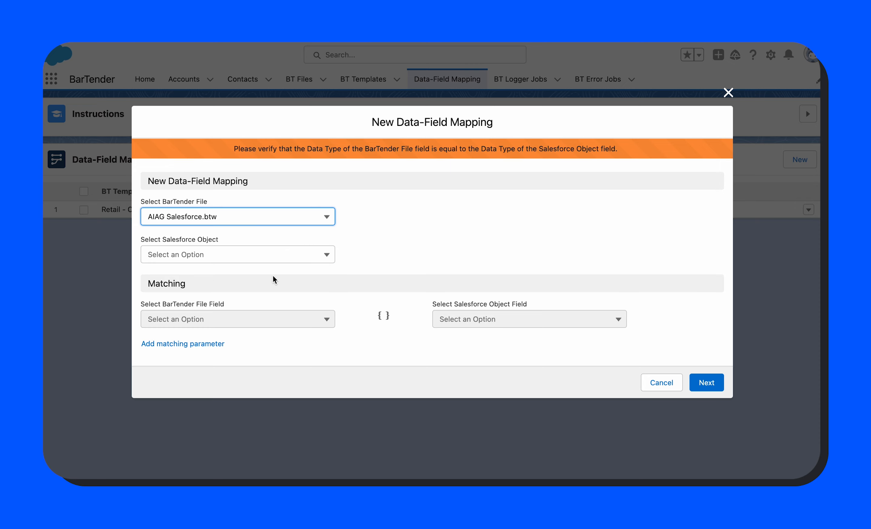
click(237, 319)
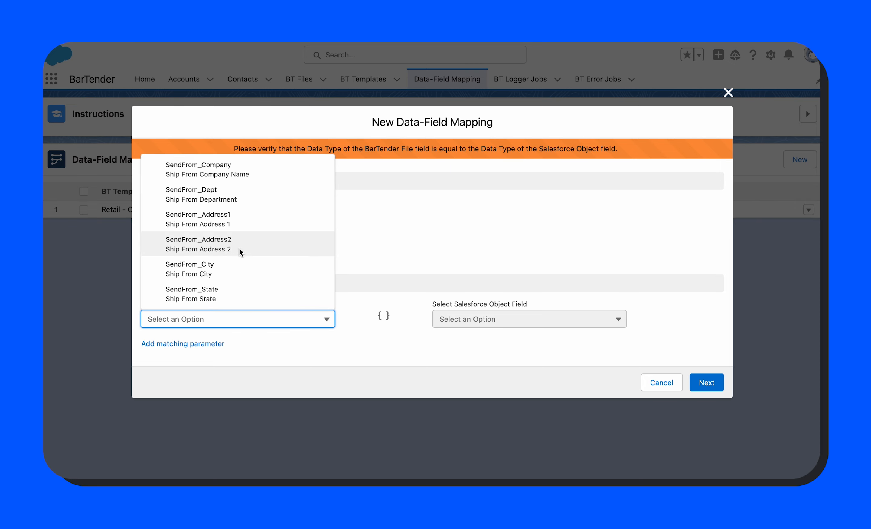
scroll(237, 251, down, 1)
scroll(238, 252, up, 1)
scroll(240, 252, down, 1)
scroll(241, 252, up, 1)
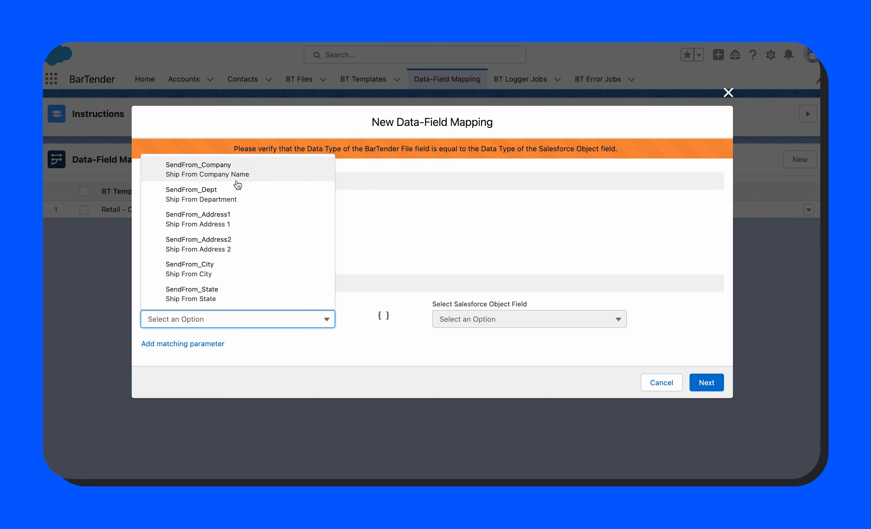
scroll(238, 184, down, 1)
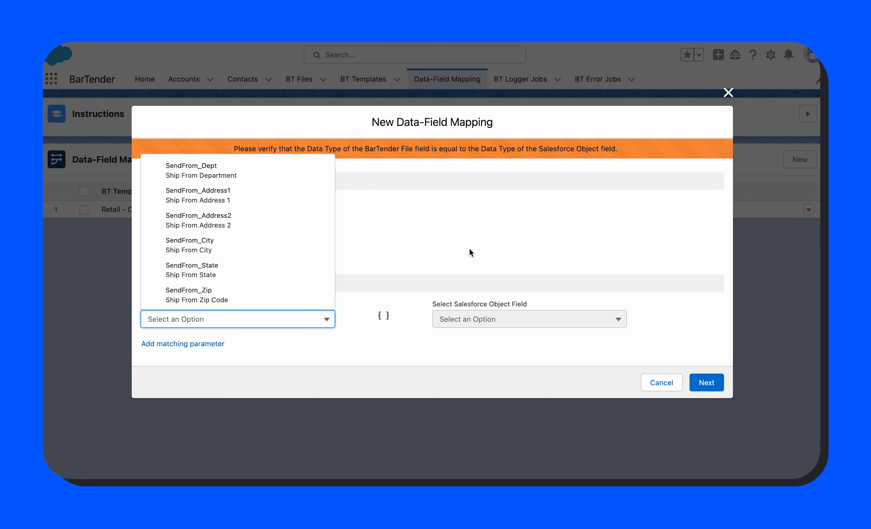
click(468, 250)
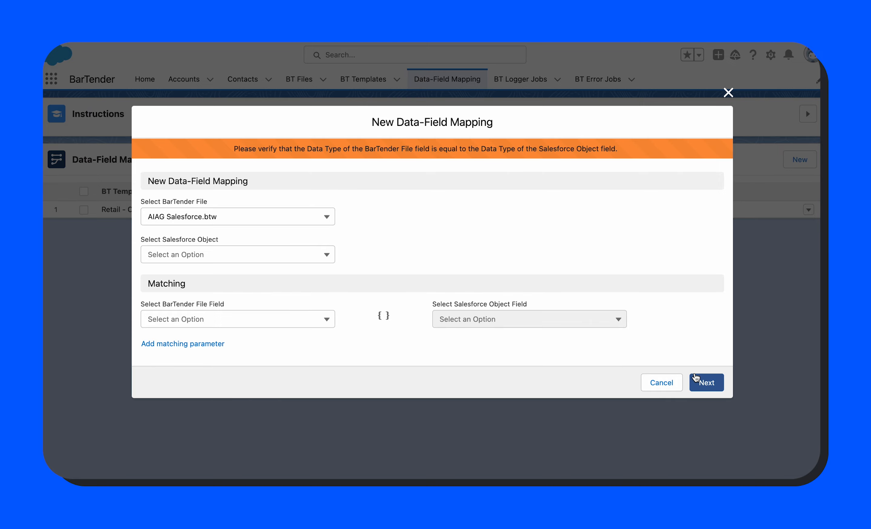
click(667, 382)
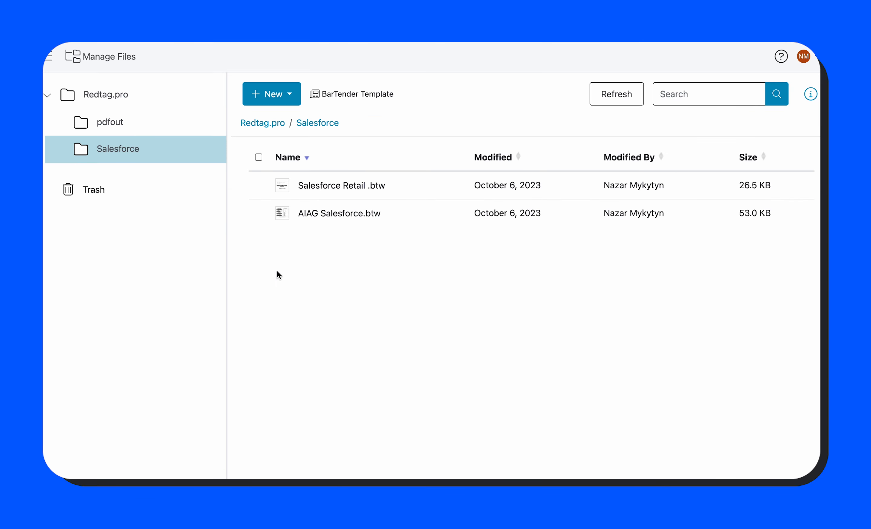
Return to BarTender's file manager and delete AIAG Salesforce.btw from the Salesforce folder
click(356, 213)
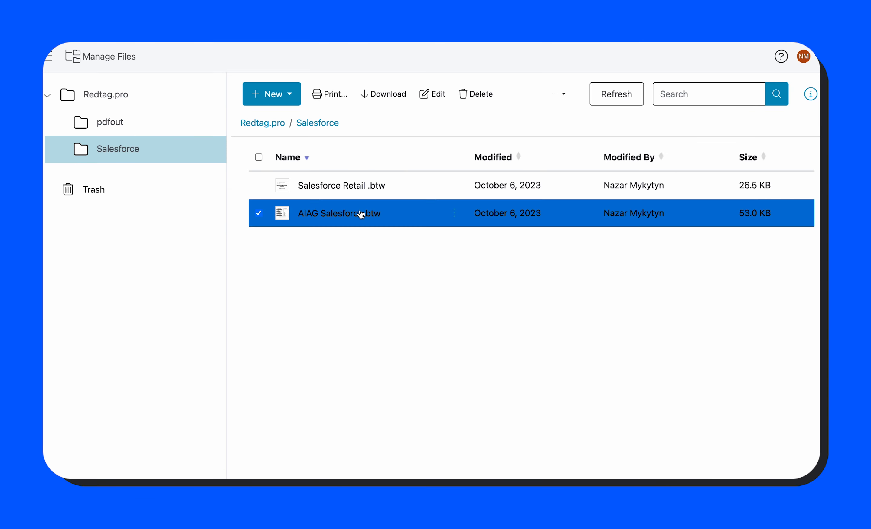
click(483, 95)
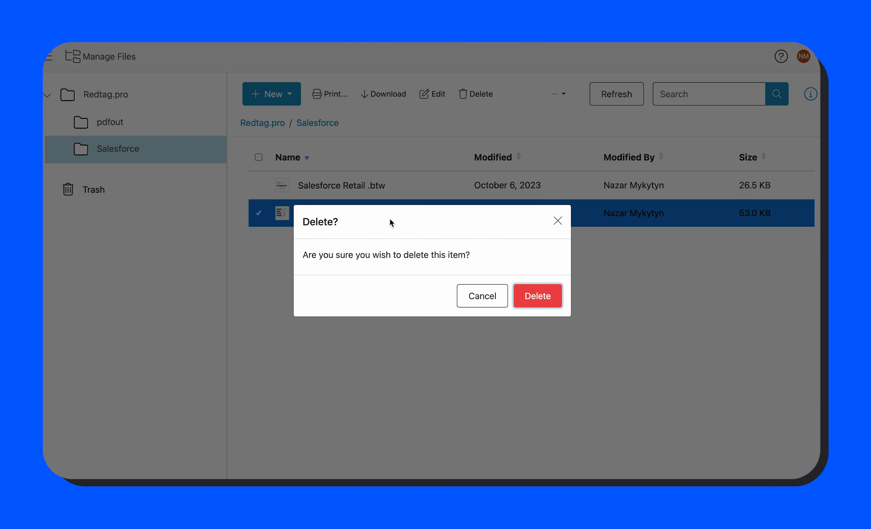
click(545, 295)
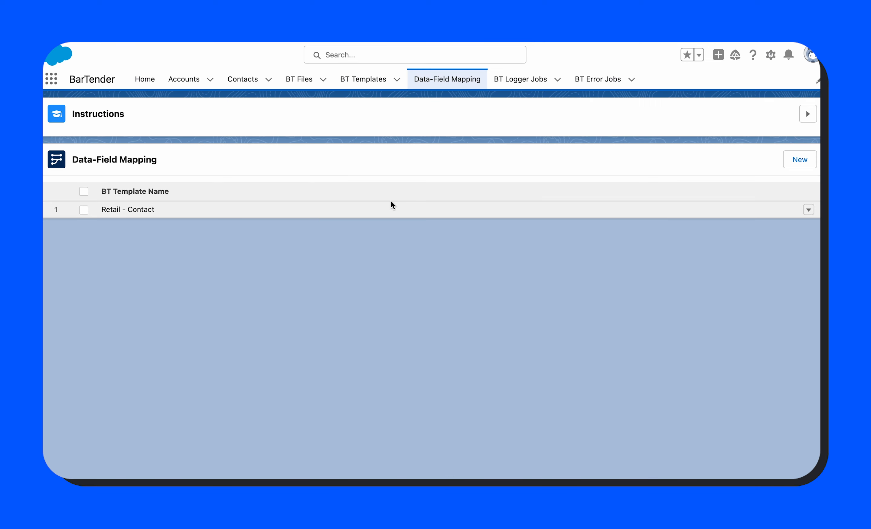
Refresh Salesforce's Data-Field Mapping page, check which BarTender files a new mapping offers, and close the mapping without saving
key(super+r)
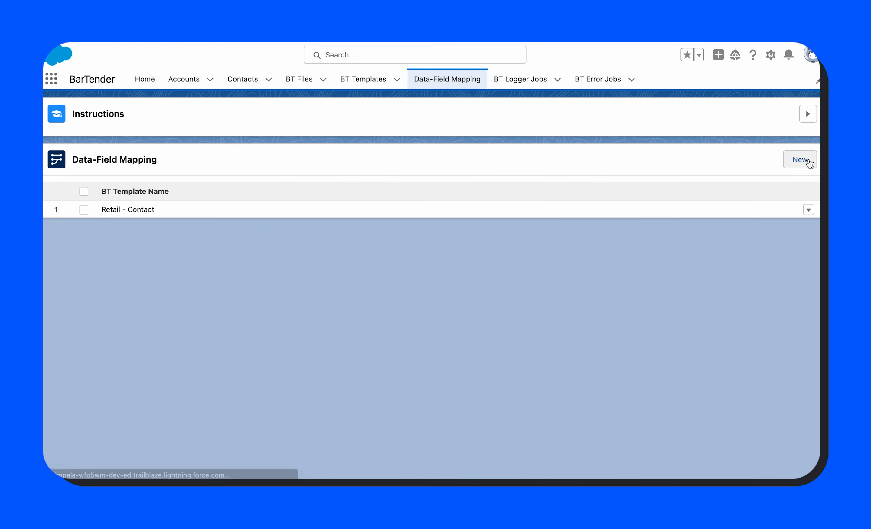
click(801, 160)
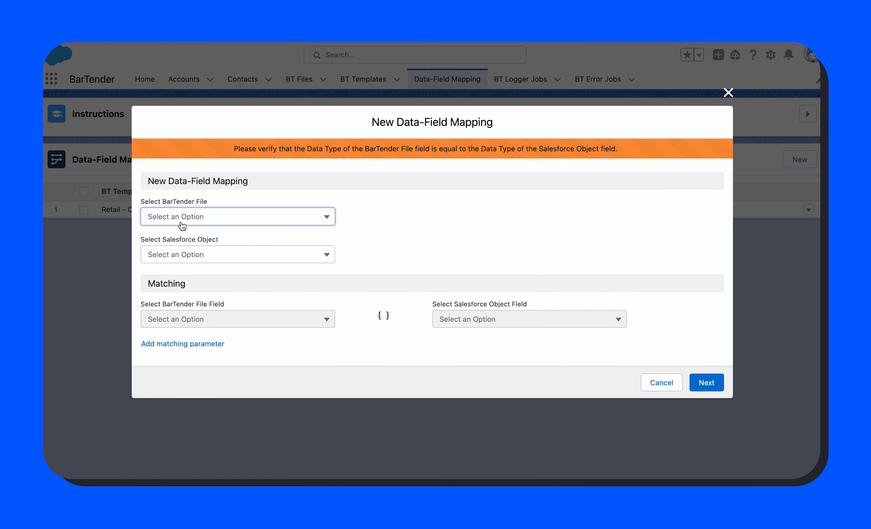
click(236, 218)
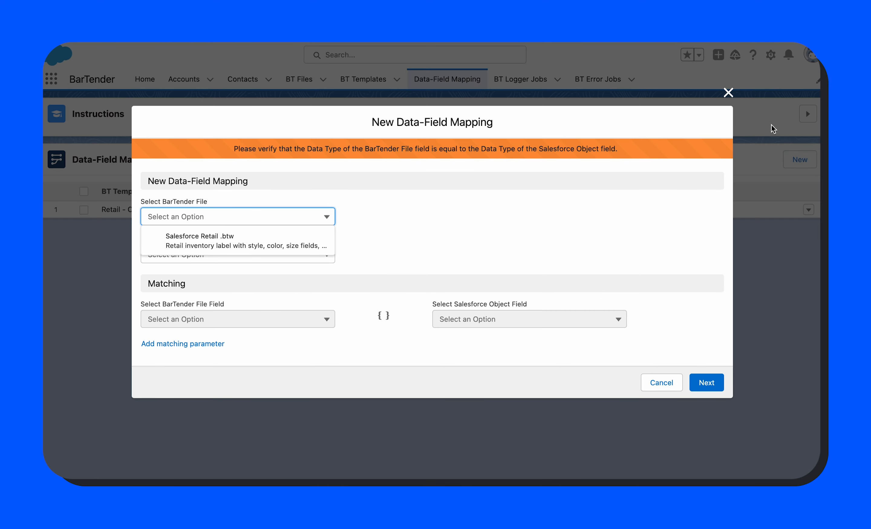
click(728, 92)
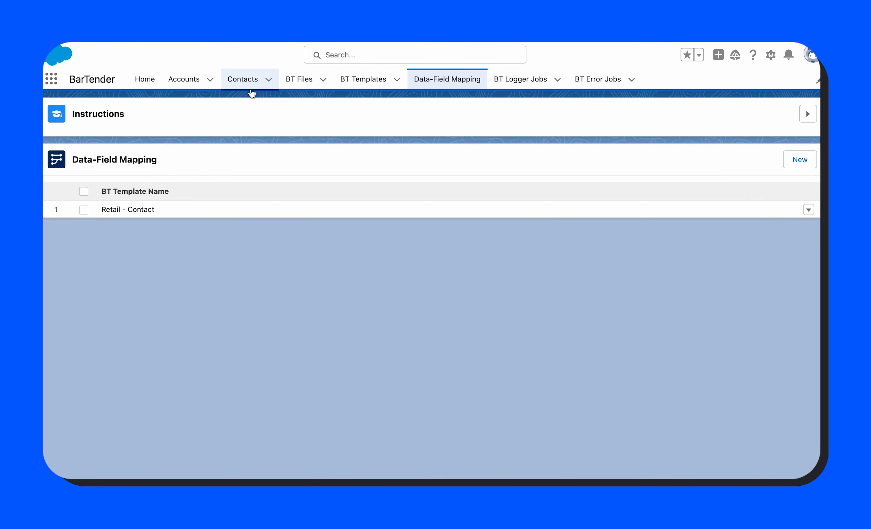
Open the list of BT Files and examine the Mark for Deletion status of AIAG Salesforce.btw
click(301, 82)
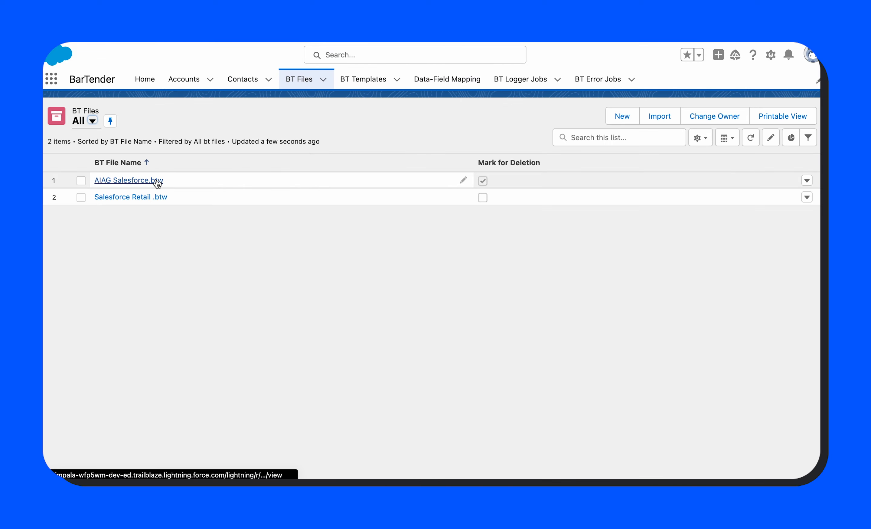
drag(170, 180, 74, 181)
click(185, 181)
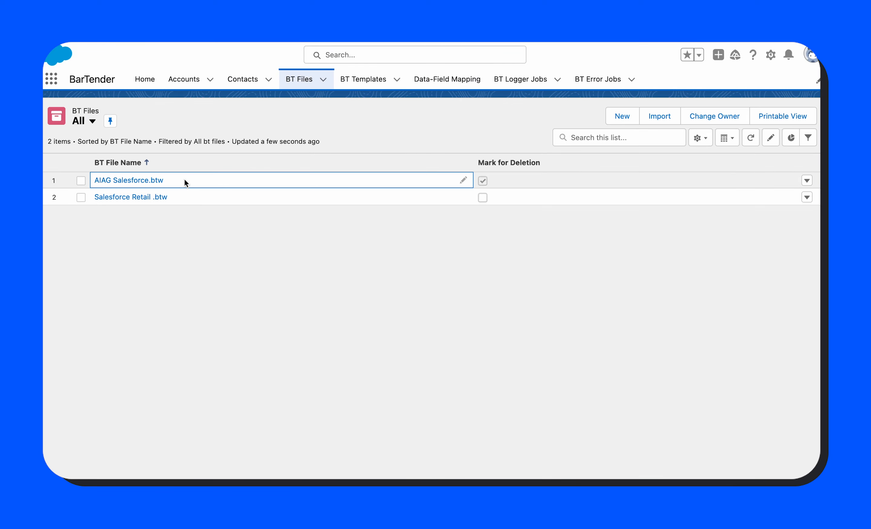
click(478, 180)
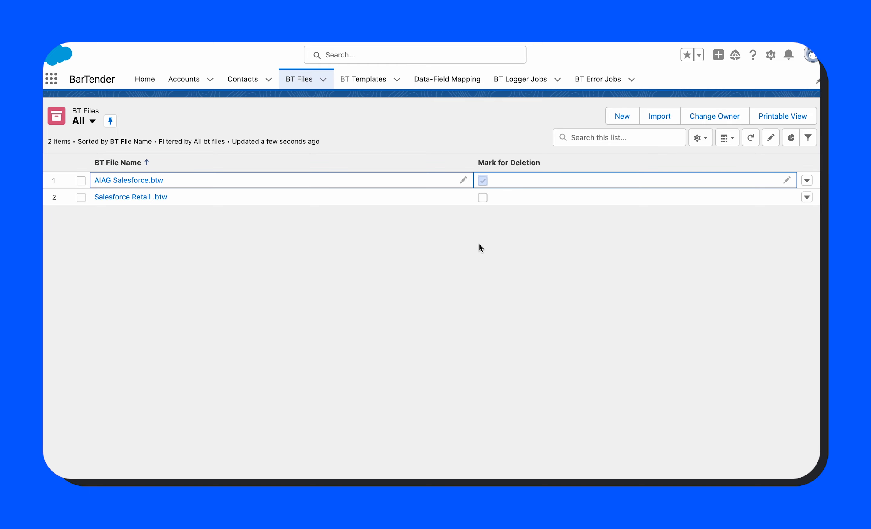
click(469, 267)
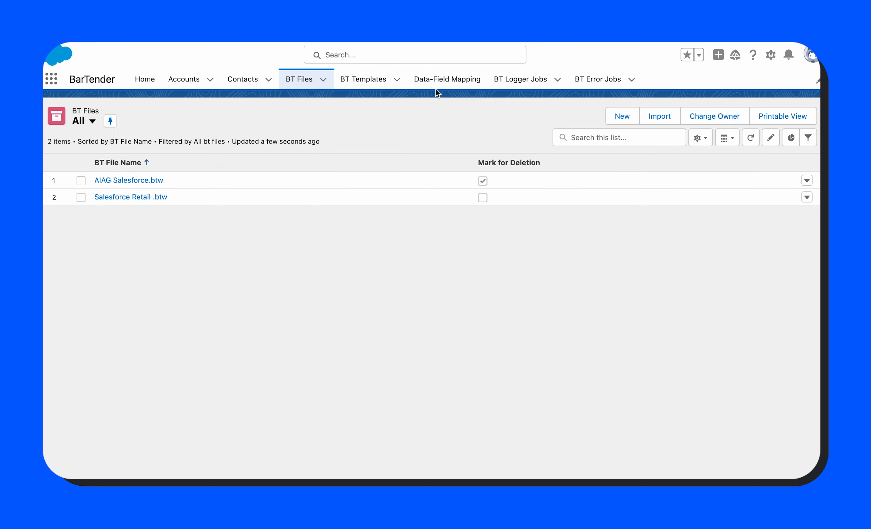
Return to the Data-Field Mapping page and locate the Retail - Contact template
click(442, 80)
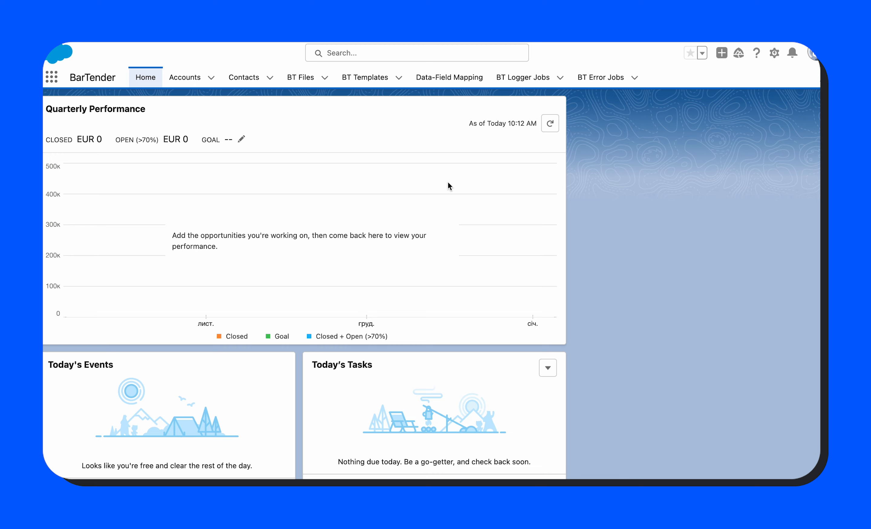
click(458, 80)
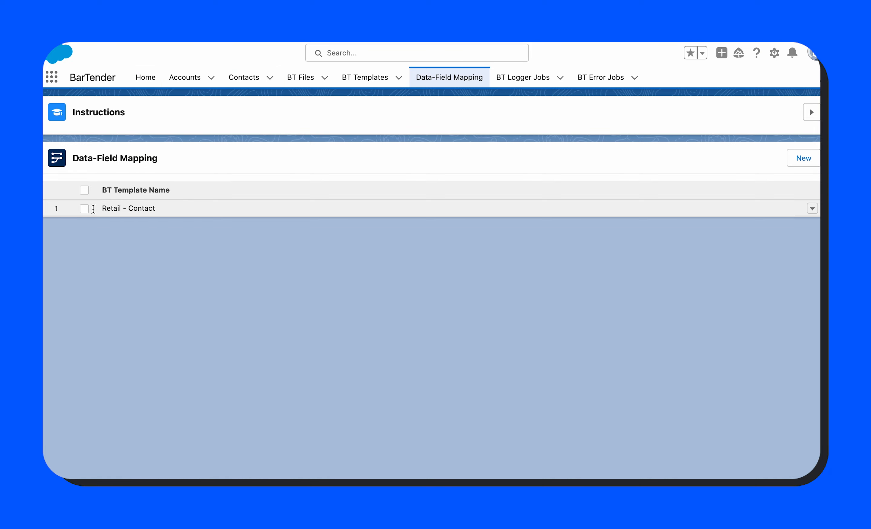
drag(103, 209, 156, 210)
click(154, 241)
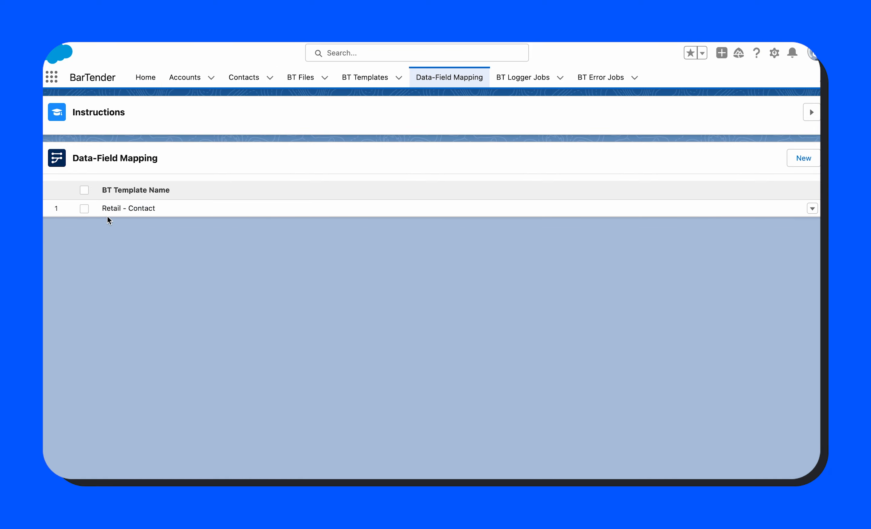
Open the Manager contact's details and review the custom label fields such as Company, Hashtag, Style, Barcode, Size, Website and Color
click(243, 77)
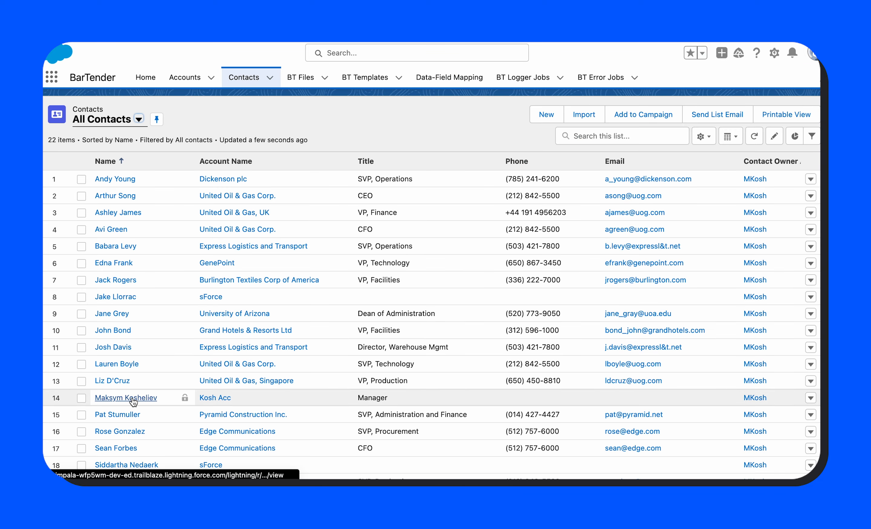
click(133, 402)
click(128, 194)
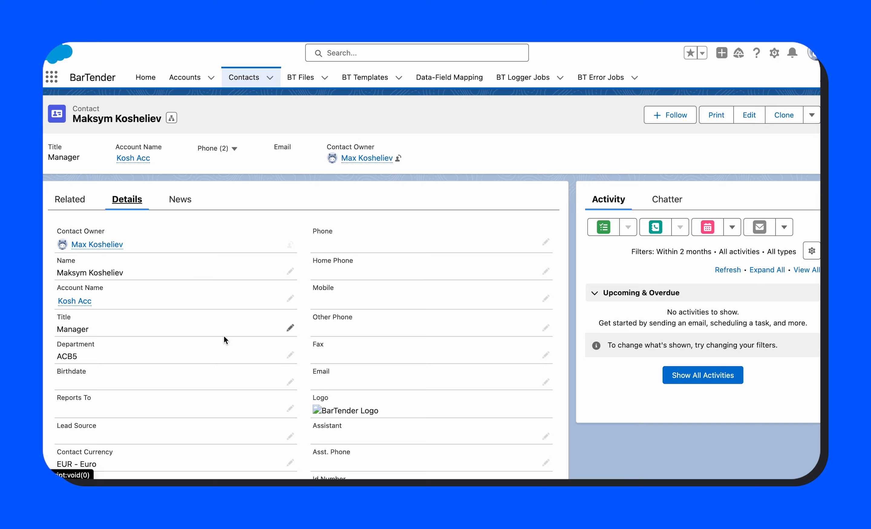
scroll(224, 340, down, 5)
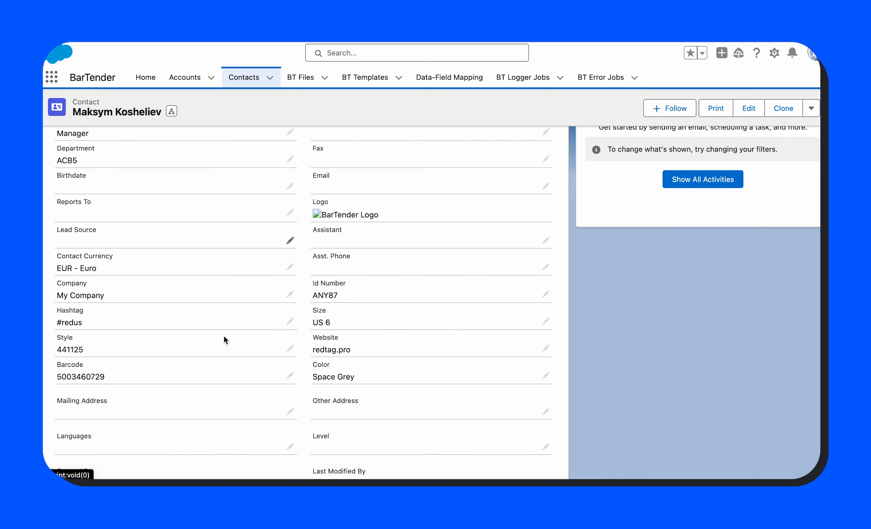
double_click(62, 282)
click(141, 288)
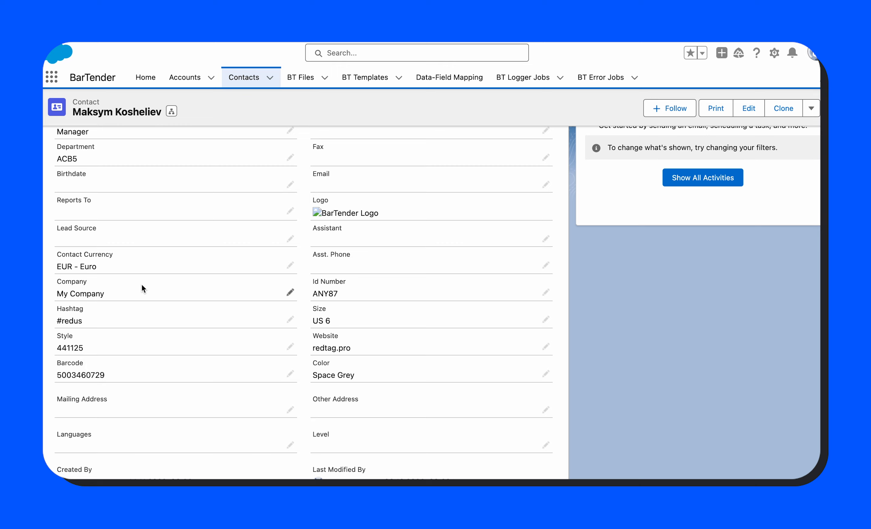
scroll(133, 264, down, 2)
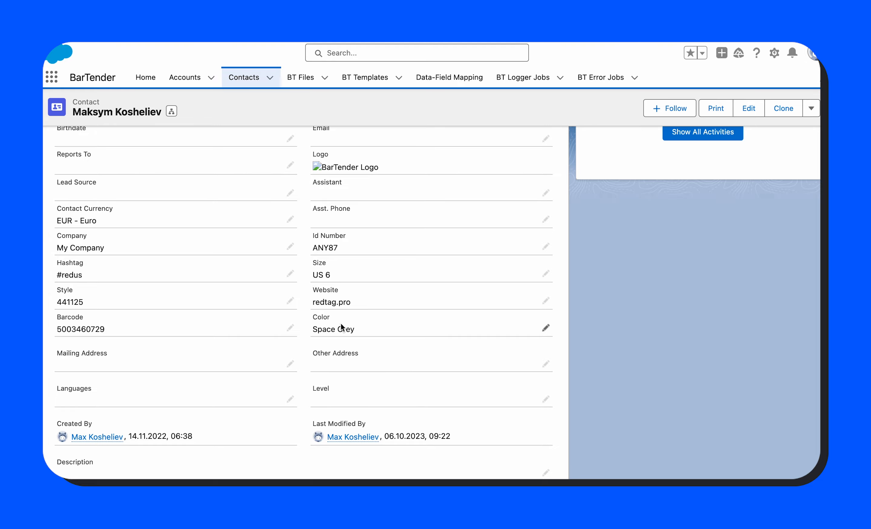
scroll(341, 327, up, 10)
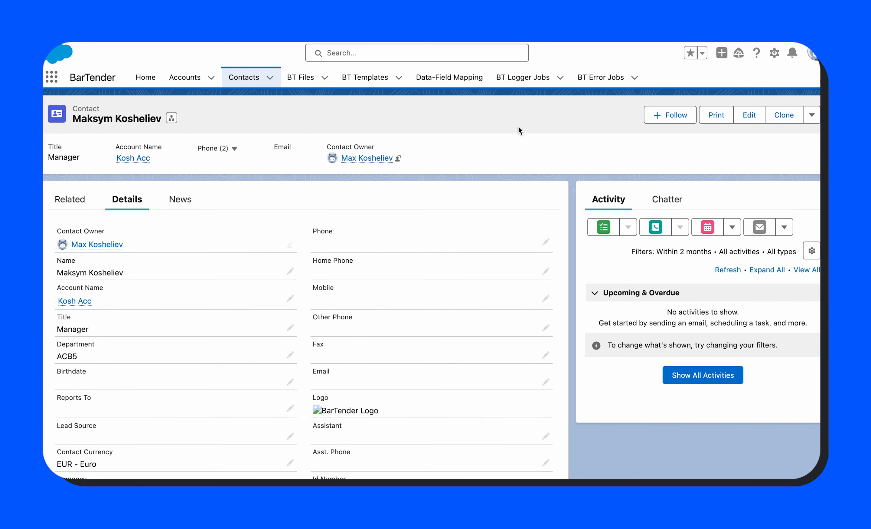
Start printing from the contact record with the Retail - Contact template, review its field mapping, and preview the label
click(710, 117)
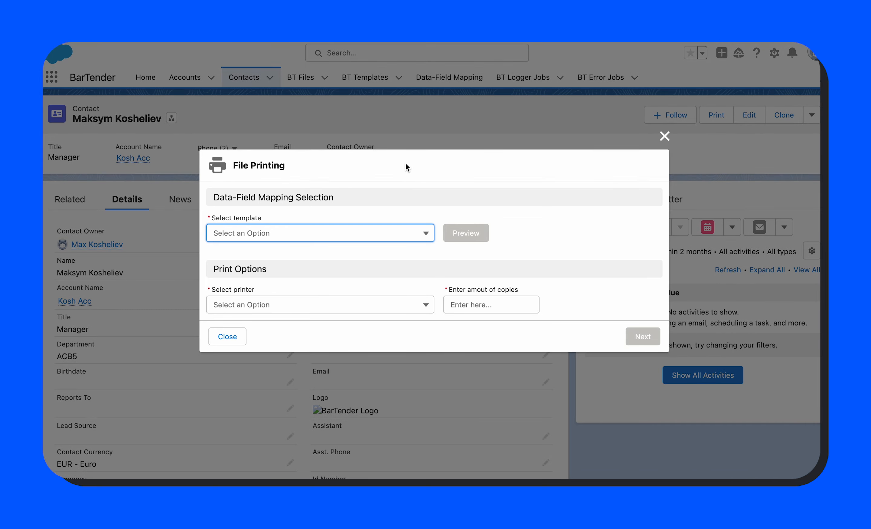
click(320, 236)
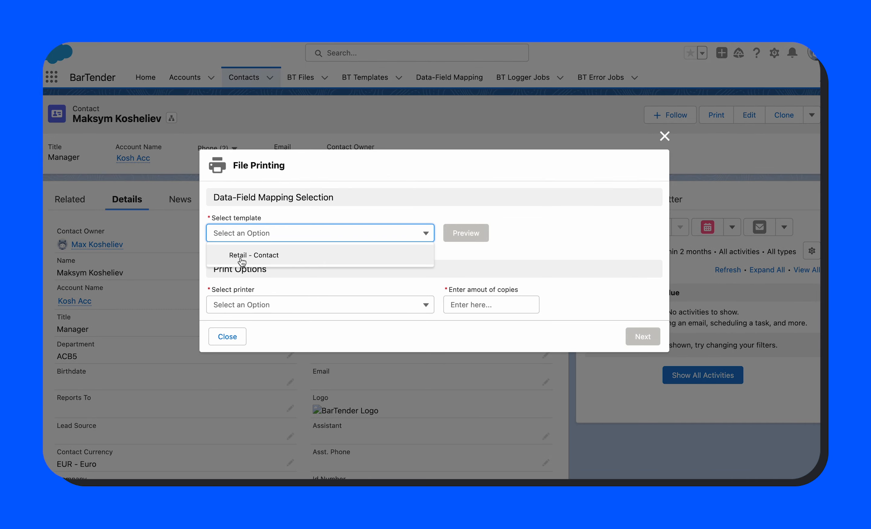
click(291, 260)
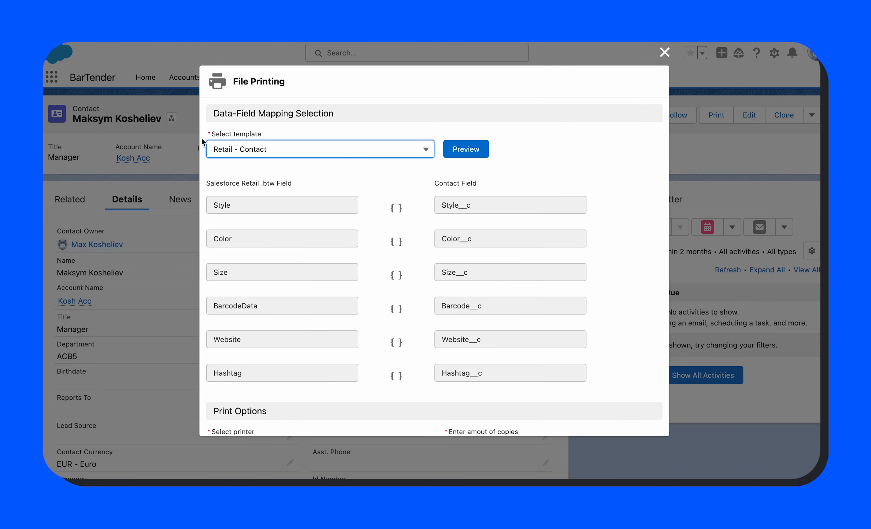
drag(541, 353, 560, 379)
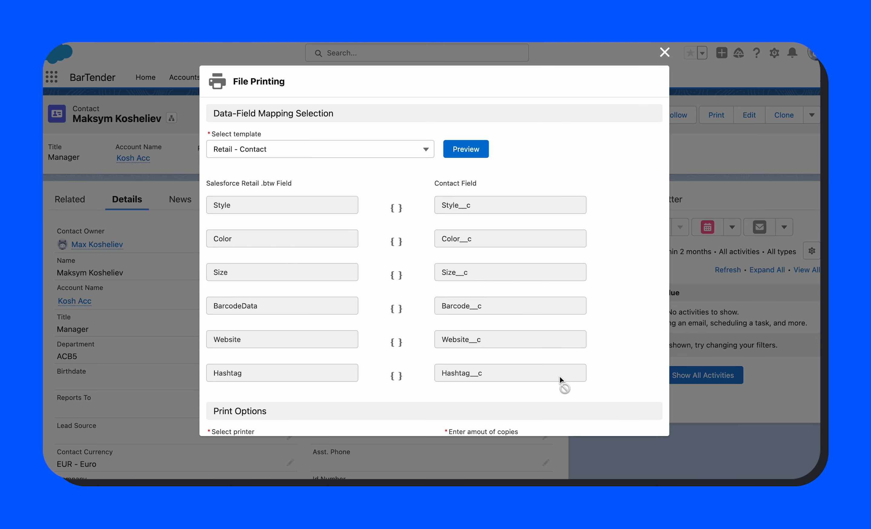
drag(560, 379, 411, 381)
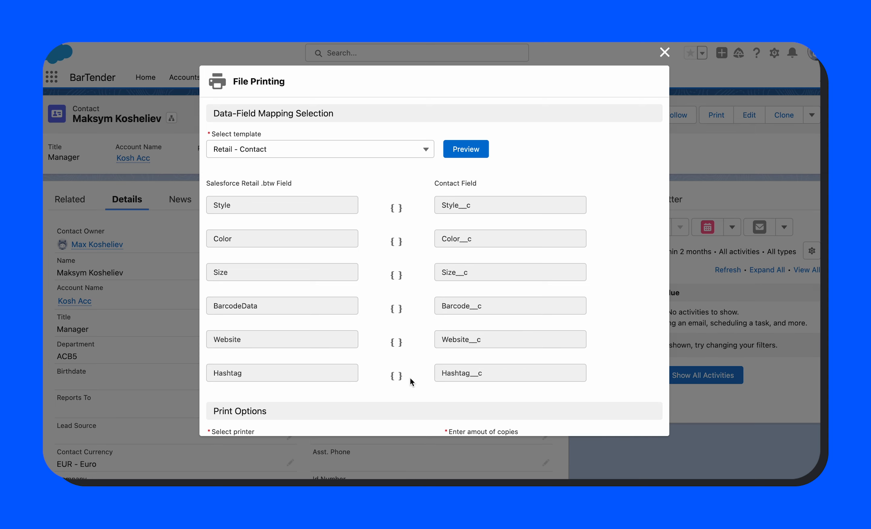
click(464, 149)
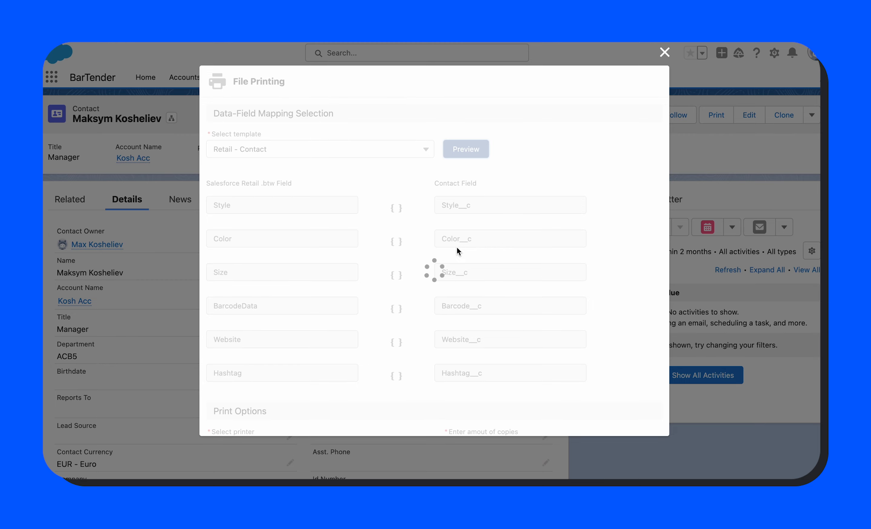
scroll(456, 247, down, 5)
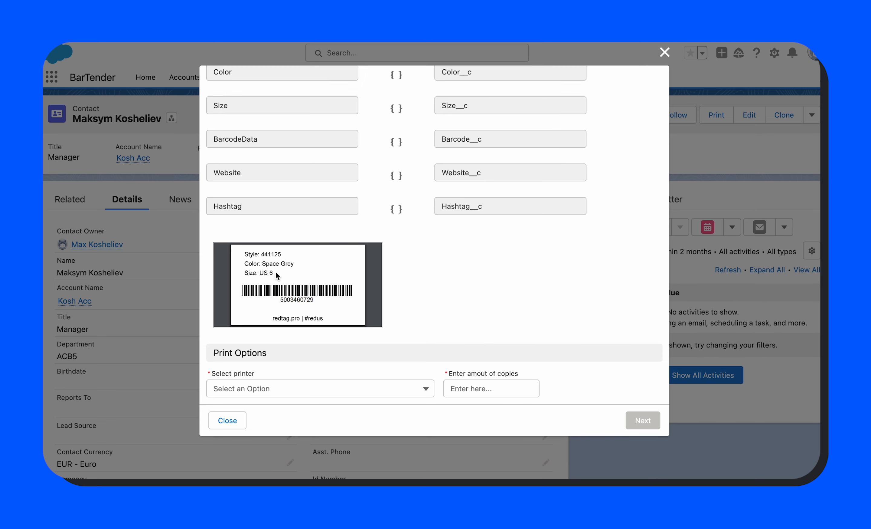
Select the NZDesigner GK420t printer, set 1 copy, and continue to the print job summary
click(298, 395)
click(251, 430)
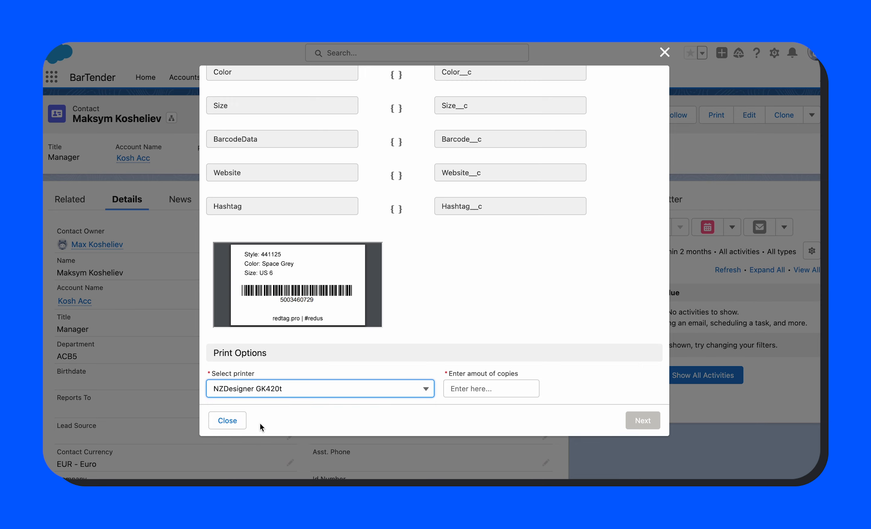
click(473, 389)
text(1)
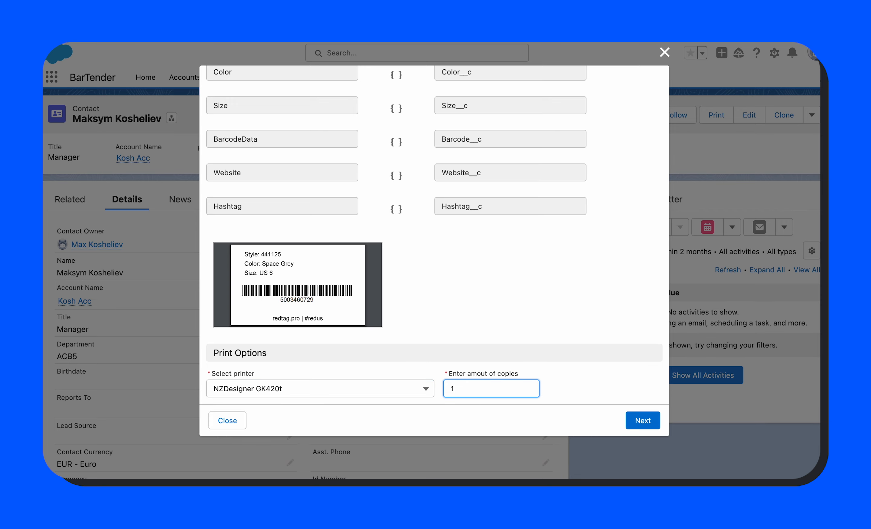
click(493, 362)
click(639, 421)
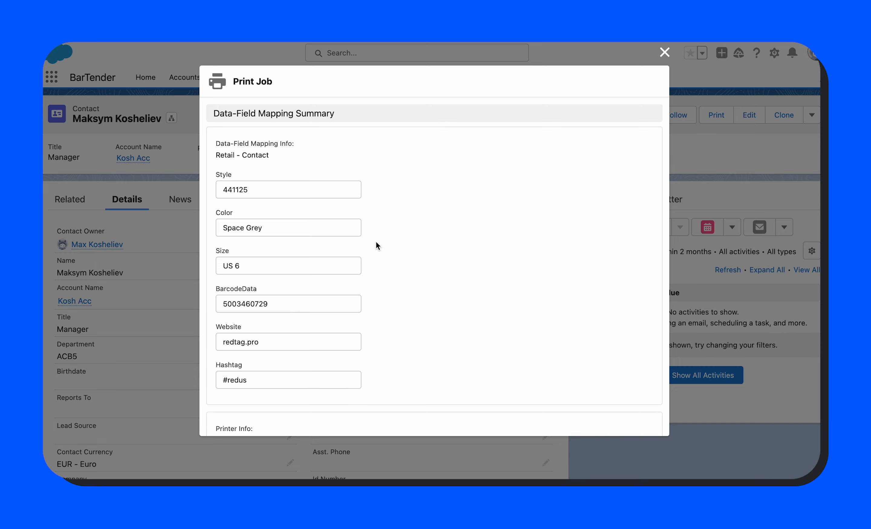
Replace the label's Color value with White in the print job summary
click(286, 220)
key(BackSpace)
key(BackSpace)
key(BackSpace)
key(BackSpace)
key(BackSpace)
key(BackSpace)
key(BackSpace)
key(BackSpace)
key(BackSpace)
key(BackSpace)
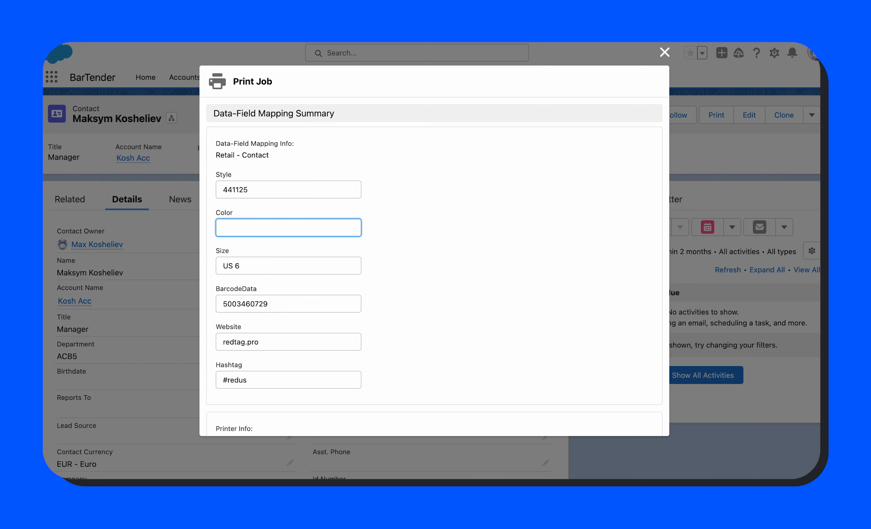
text(White)
click(479, 268)
scroll(479, 268, down, 3)
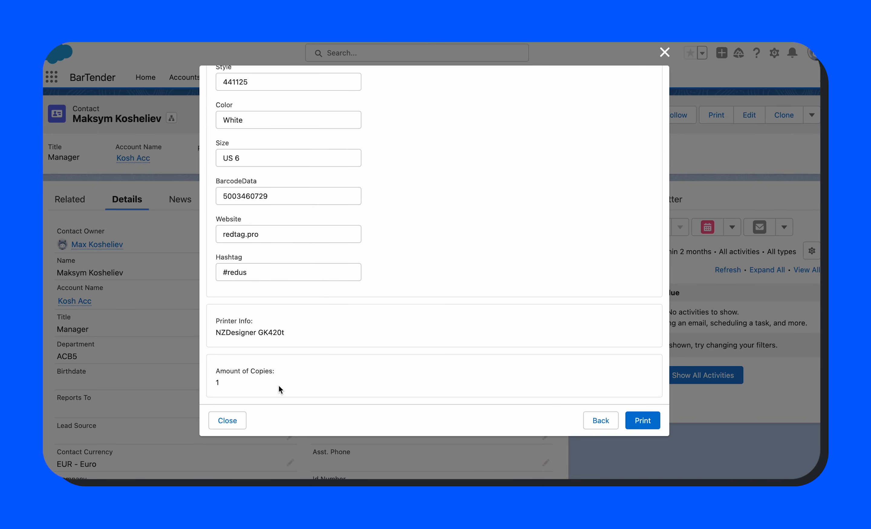
Check the chosen printer and the amount of copies in the print job summary
drag(217, 332, 333, 332)
click(228, 385)
drag(228, 385, 207, 352)
click(279, 386)
Go back to the print options, select the ZDesigner GK420t printer, set 11 copies, and review them in the print job summary
click(601, 420)
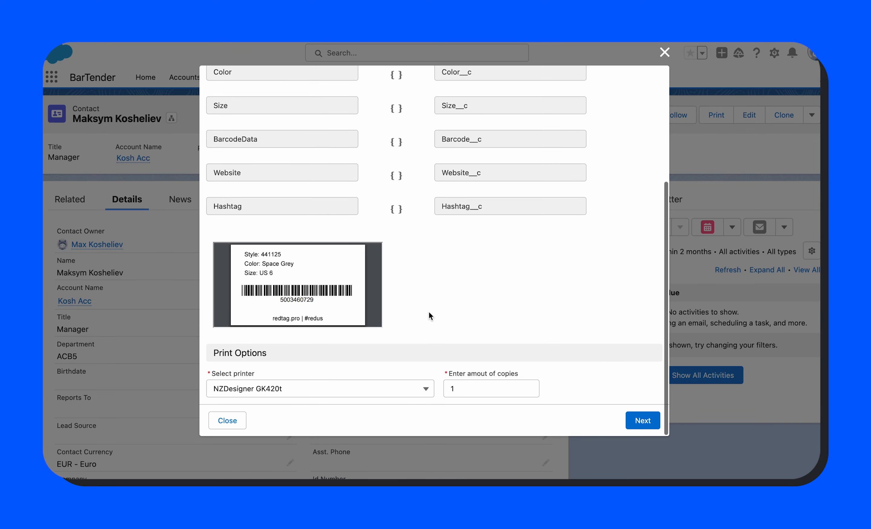
click(237, 391)
click(225, 413)
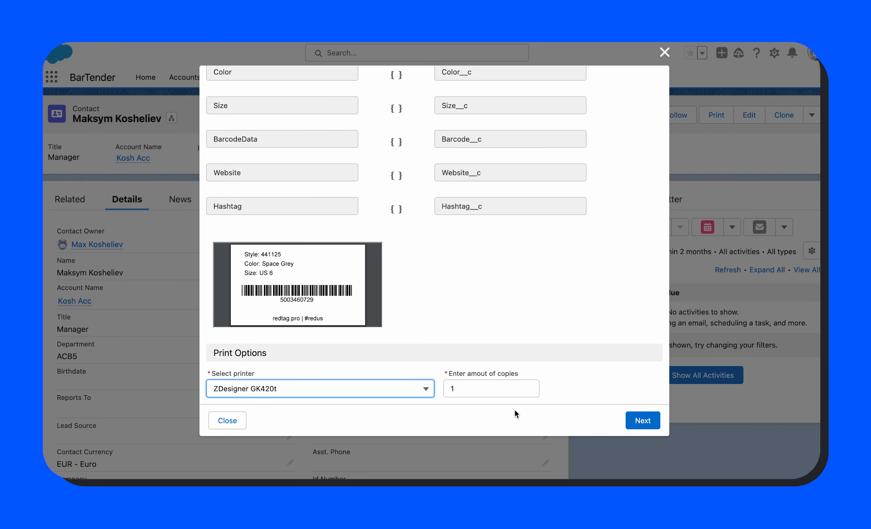
click(518, 390)
text(1)
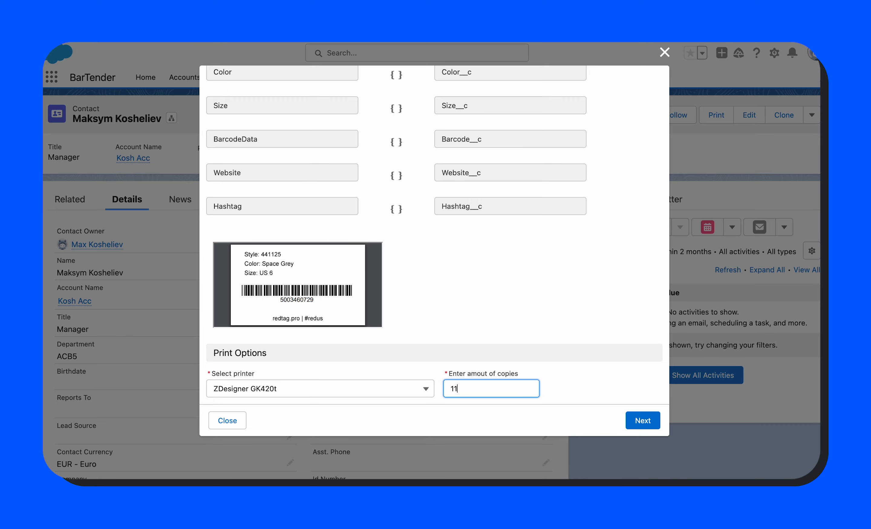
drag(445, 370, 552, 376)
click(552, 376)
click(641, 420)
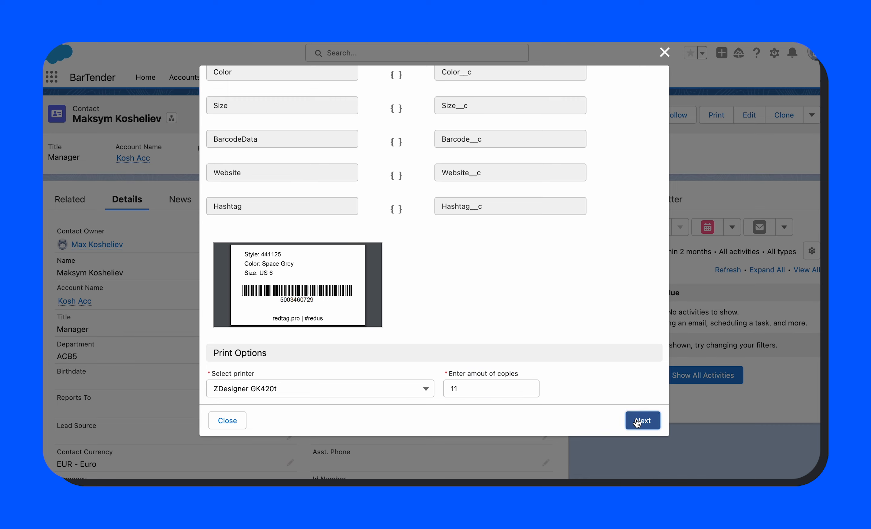
drag(211, 308, 275, 319)
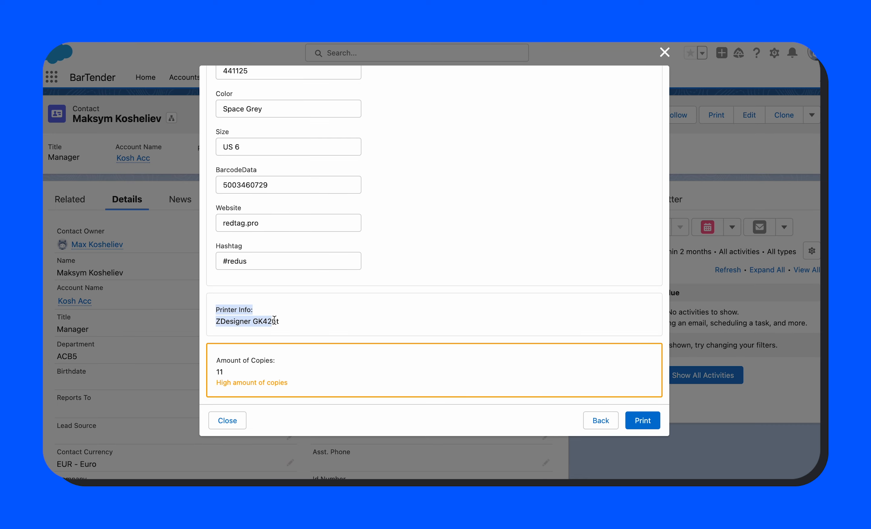
click(285, 321)
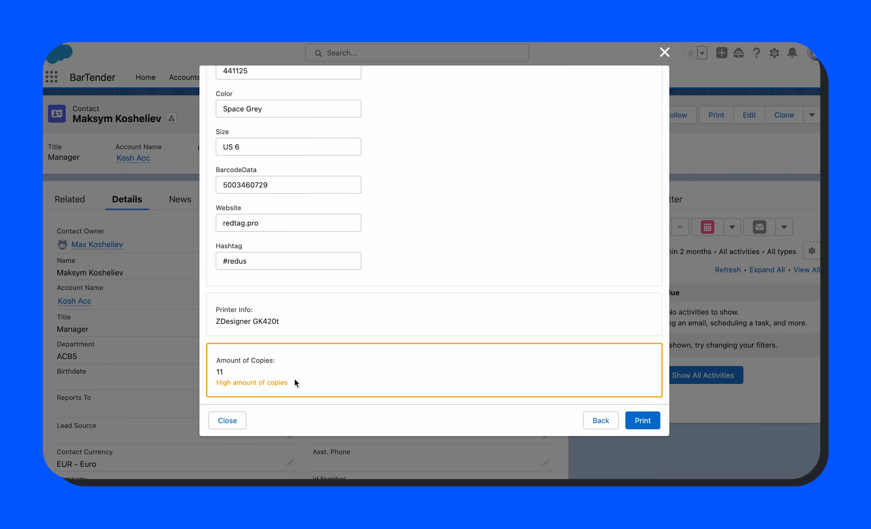
Go back to the print options and reduce the amount of copies to 1
click(591, 420)
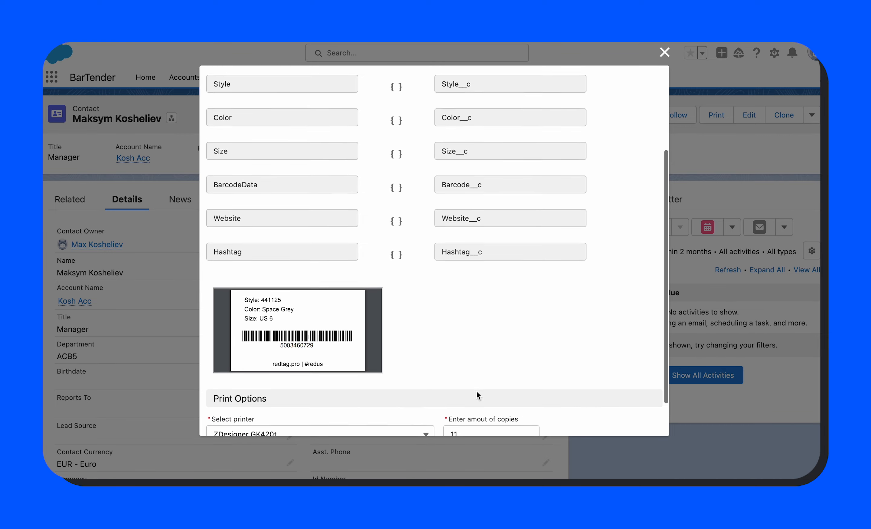
click(486, 387)
key(BackSpace)
click(571, 378)
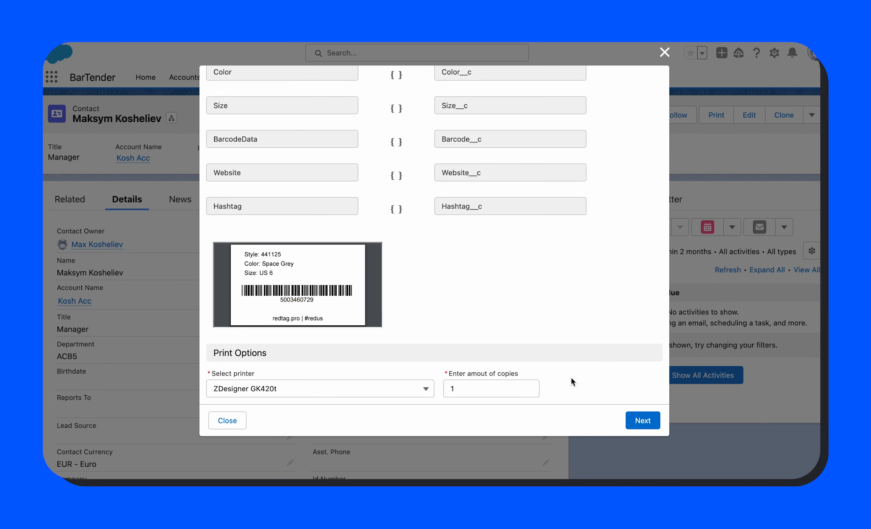
Replace the label's Color value with White in the print job summary and print the label
click(646, 423)
scroll(400, 299, up, 5)
click(277, 221)
key(super+a)
key(BackSpace)
text(White)
click(403, 251)
scroll(404, 251, down, 3)
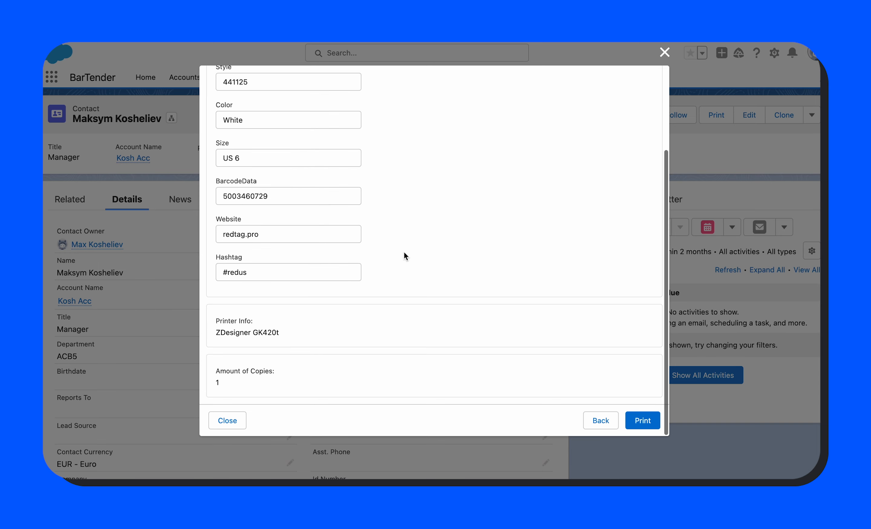
click(652, 421)
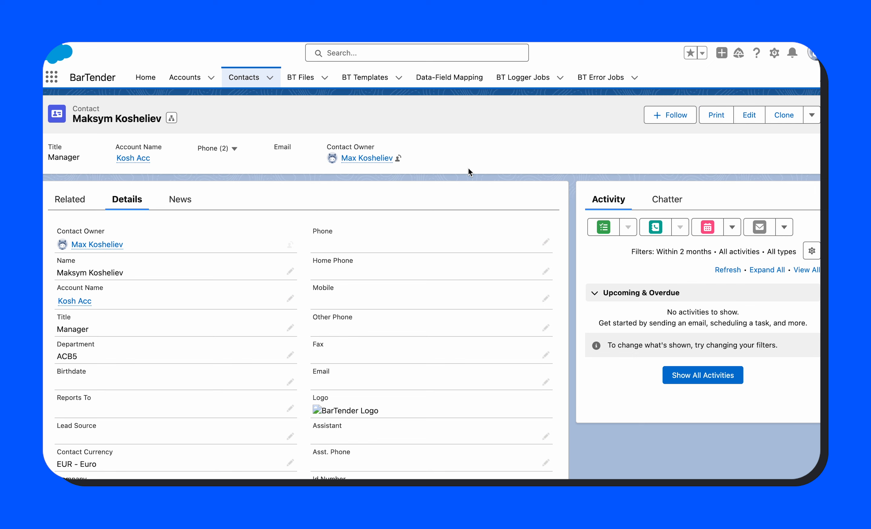
Clear the Color field in the contact's details and save the record
scroll(468, 168, down, 2)
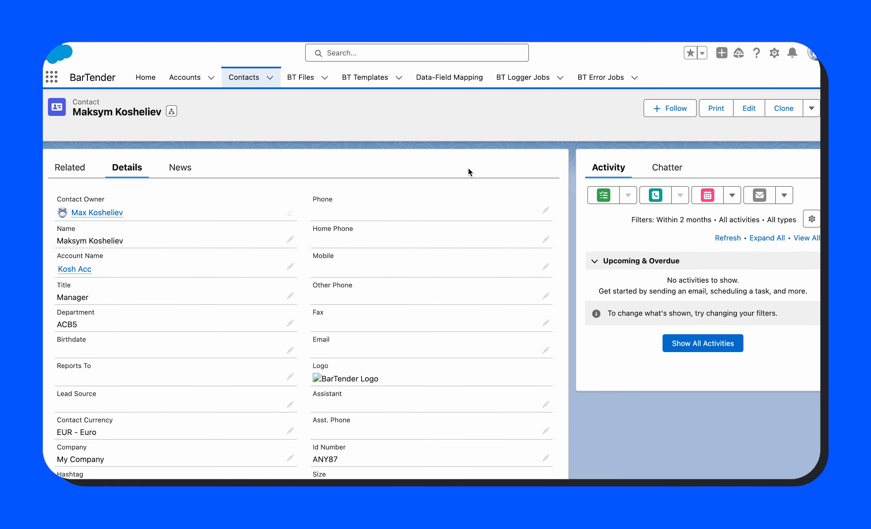
scroll(468, 172, down, 6)
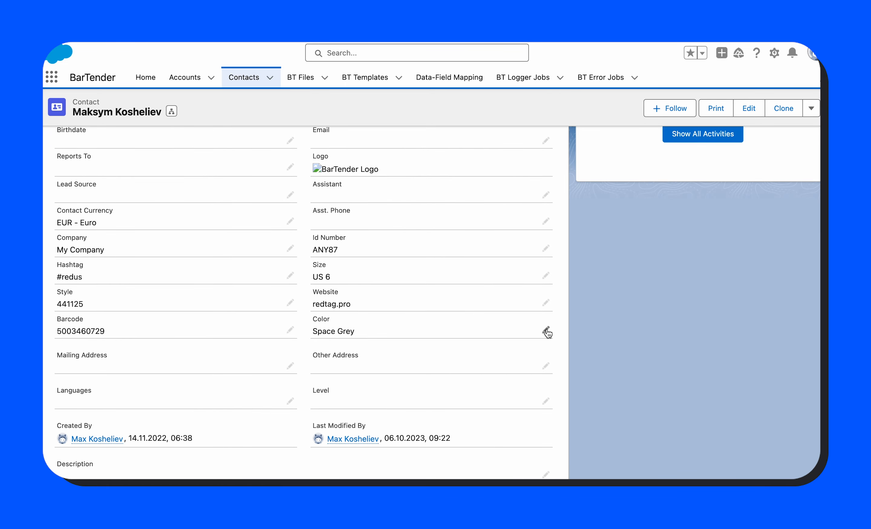
click(547, 332)
key(BackSpace)
key(BackSpace)
key(BackSpace)
key(BackSpace)
key(BackSpace)
key(BackSpace)
key(BackSpace)
key(BackSpace)
key(BackSpace)
key(BackSpace)
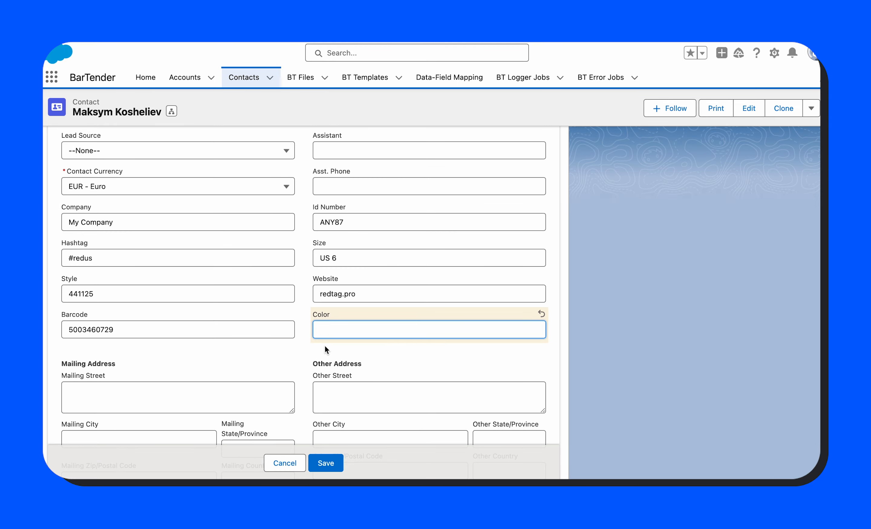
click(325, 463)
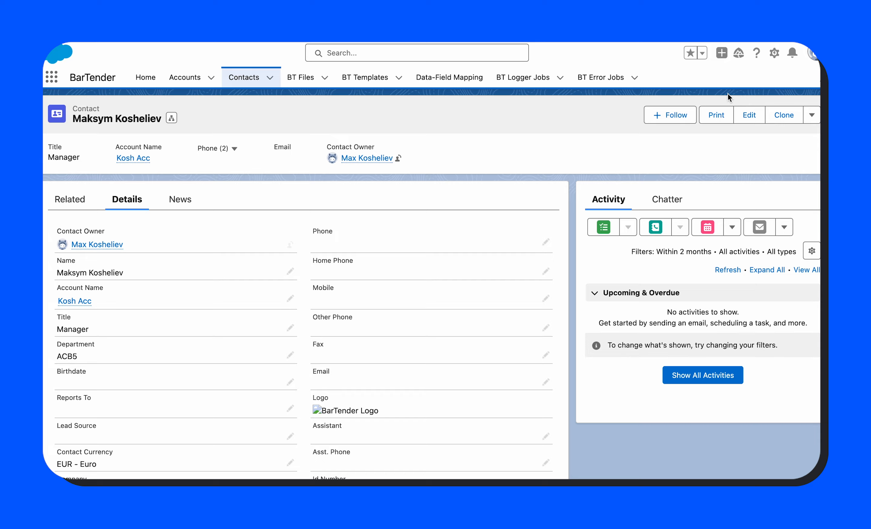
Open file printing for the contact, select the Retail - Contact template, and preview its label
click(707, 114)
click(273, 235)
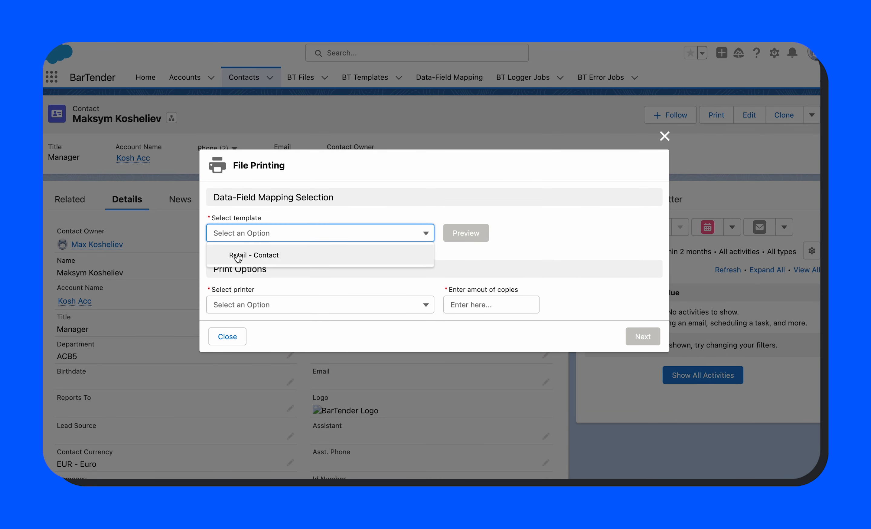
click(244, 254)
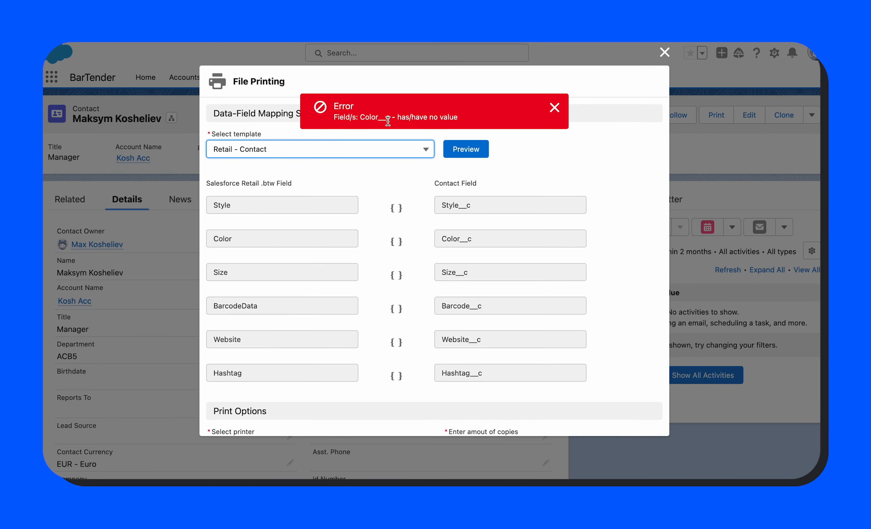
double_click(366, 117)
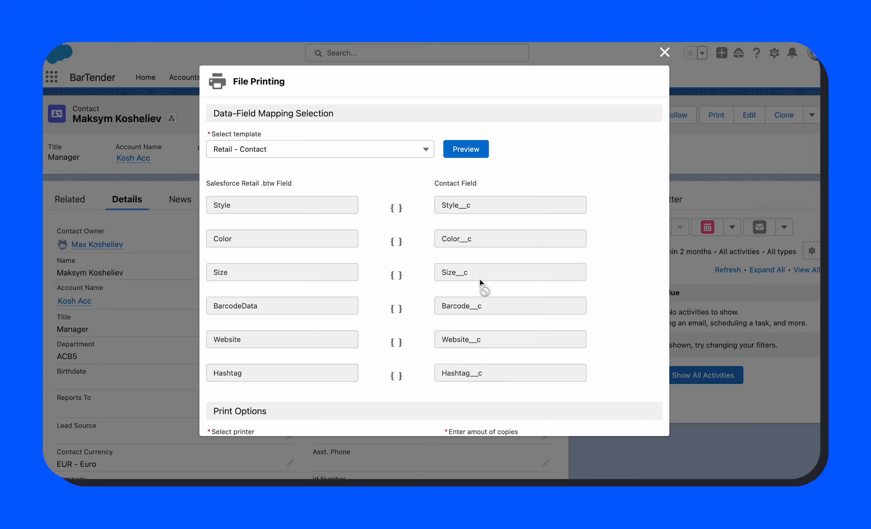
click(473, 157)
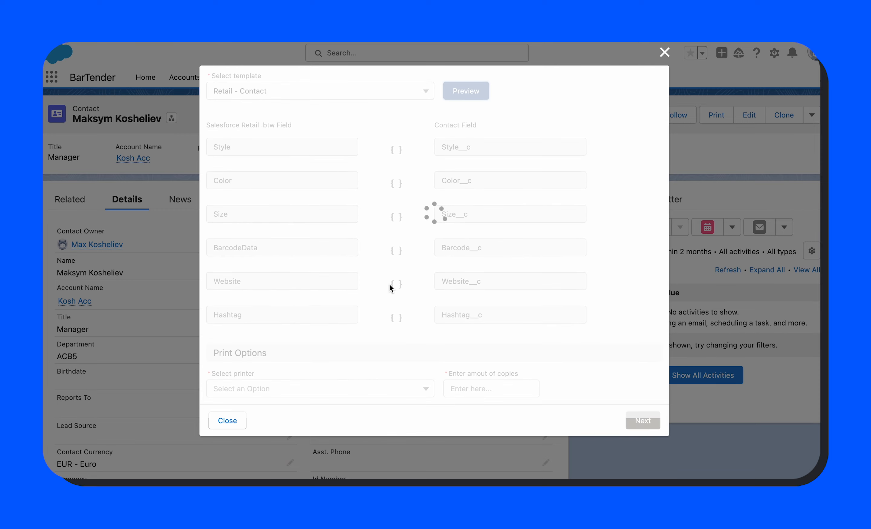
scroll(416, 331, down, 3)
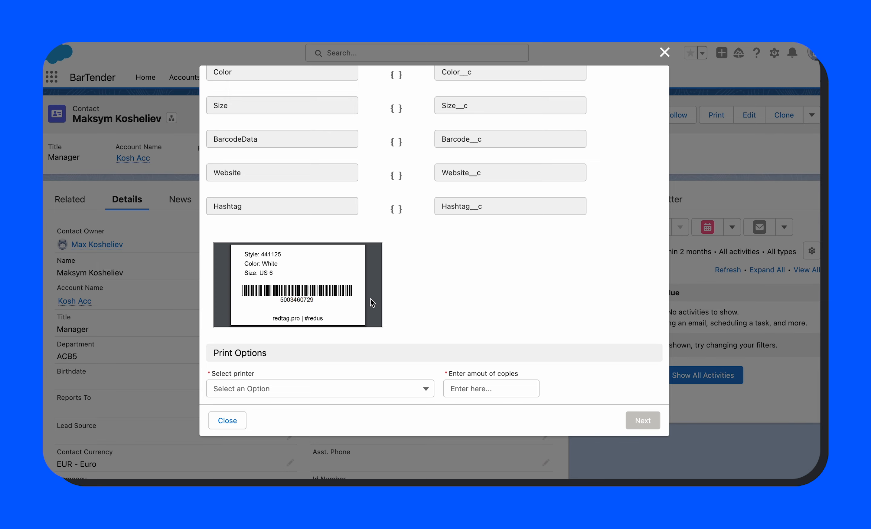
Select the NZDesigner GK420t printer and enter 1 copy in the print options
click(268, 388)
click(263, 429)
click(469, 389)
text(1)
click(487, 338)
drag(203, 369, 474, 411)
click(474, 407)
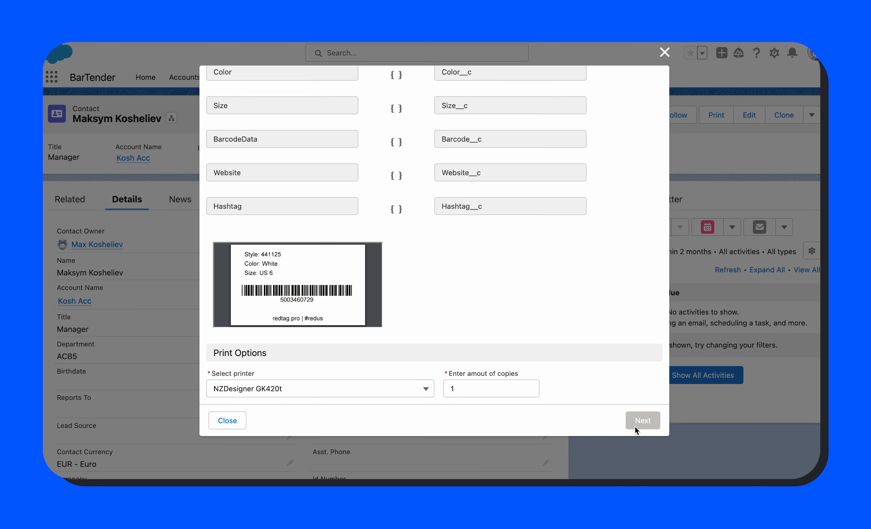
Try to continue to the print job summary and close the file printing dialog
double_click(648, 422)
click(635, 329)
click(235, 419)
Set the contact's Color field to White and save the record
scroll(305, 381, down, 5)
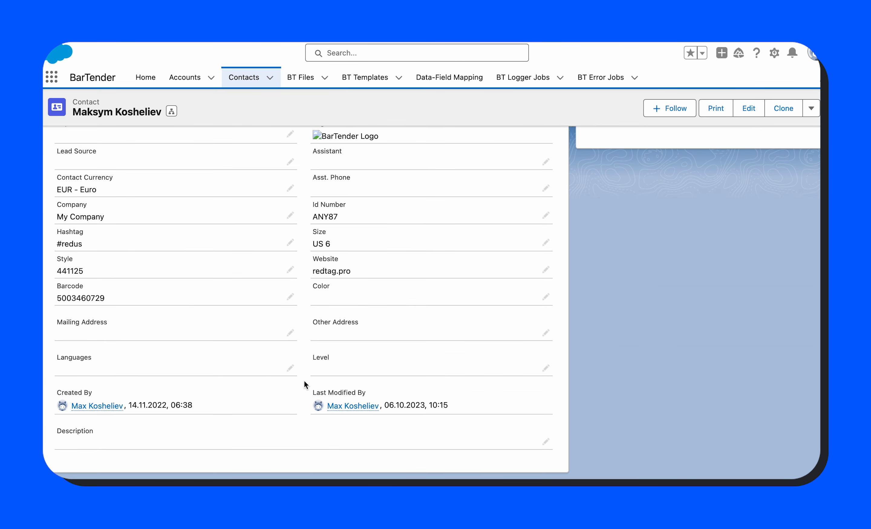
click(546, 296)
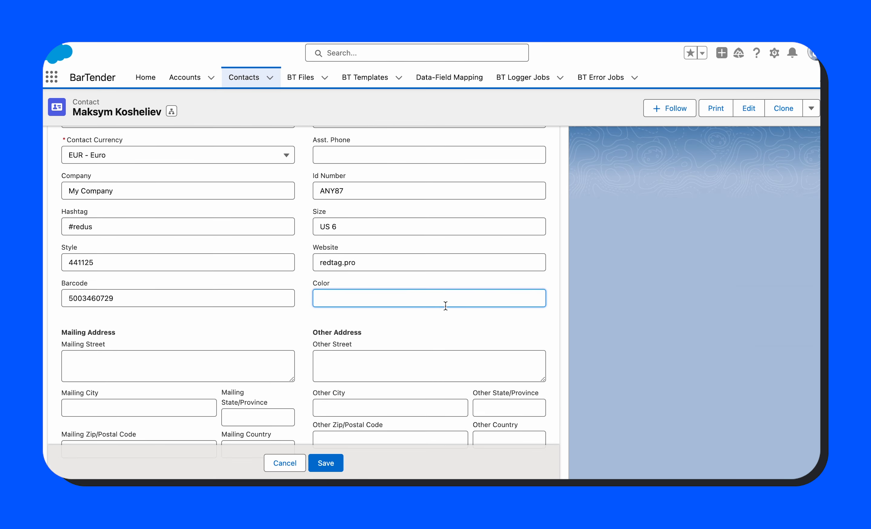
text(White)
click(326, 462)
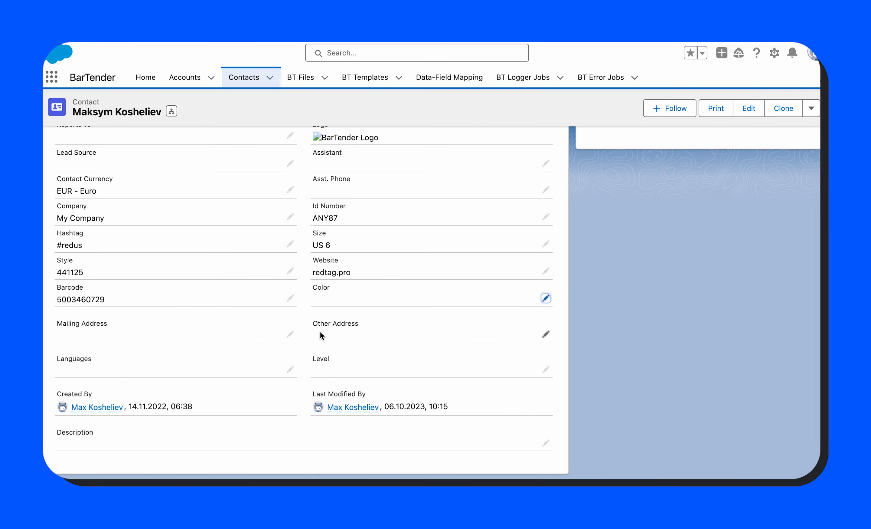